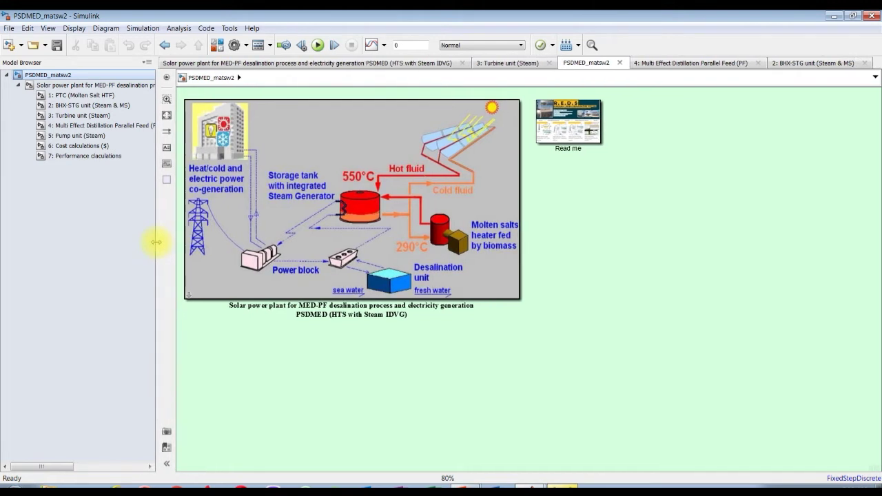
# - Open the solar power plant subsystem and examine the table of design inputs beneath the PTC (Molten Salt HTF) unit
pyautogui.click(574, 124)
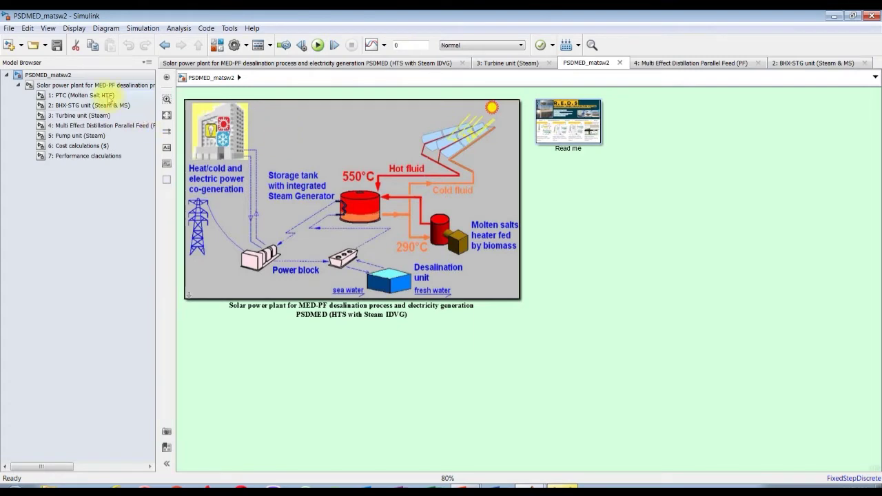
pyautogui.click(61, 85)
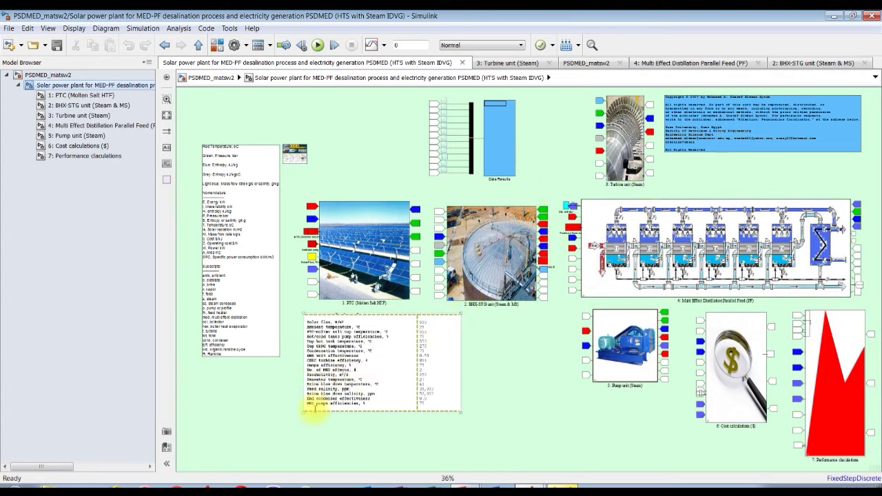
pyautogui.scroll(5, 315, 404)
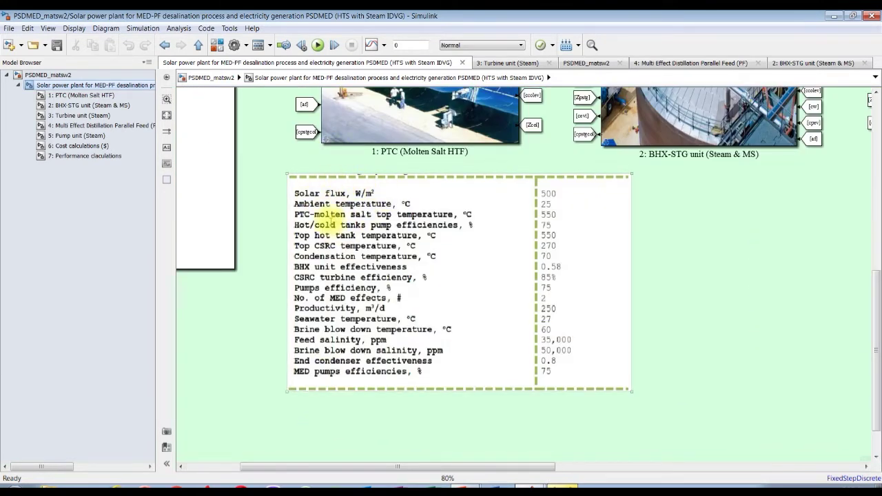
pyautogui.scroll(-5, 353, 339)
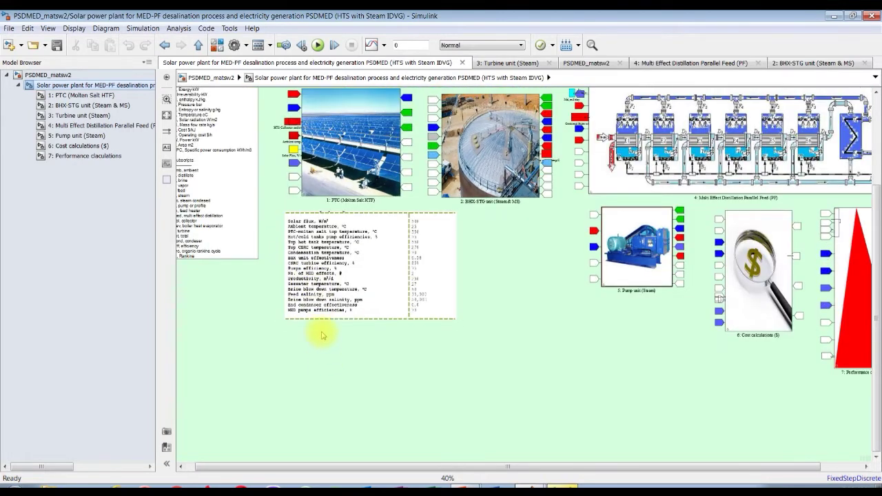
pyautogui.scroll(-1, 324, 338)
pyautogui.scroll(3, 874, 283)
# - Open the block parameters of the solar power plant at the model's top level and set the solar radiation to 500 W/m2
pyautogui.click(65, 75)
pyautogui.doubleClick(416, 114)
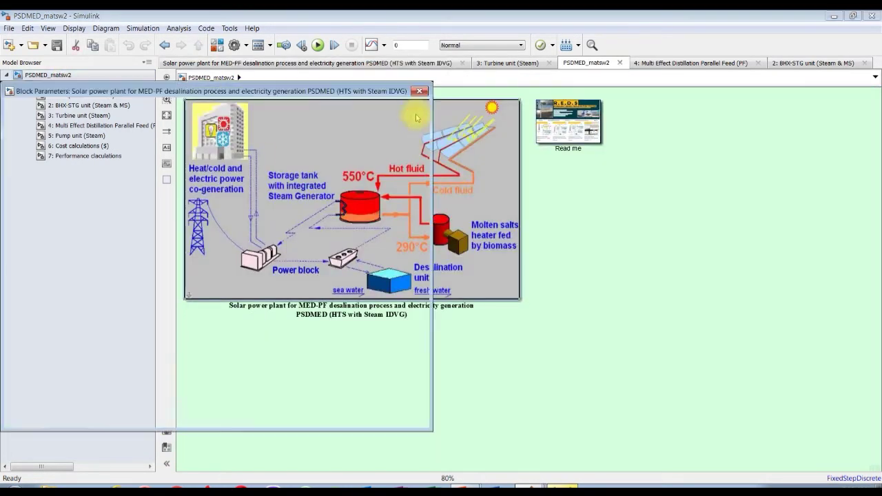
pyautogui.moveTo(321, 93); pyautogui.dragTo(540, 77)
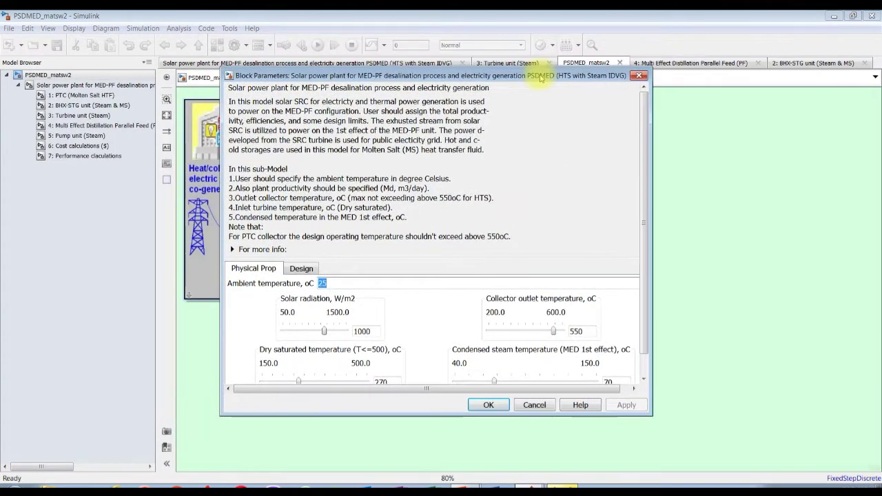
pyautogui.click(236, 250)
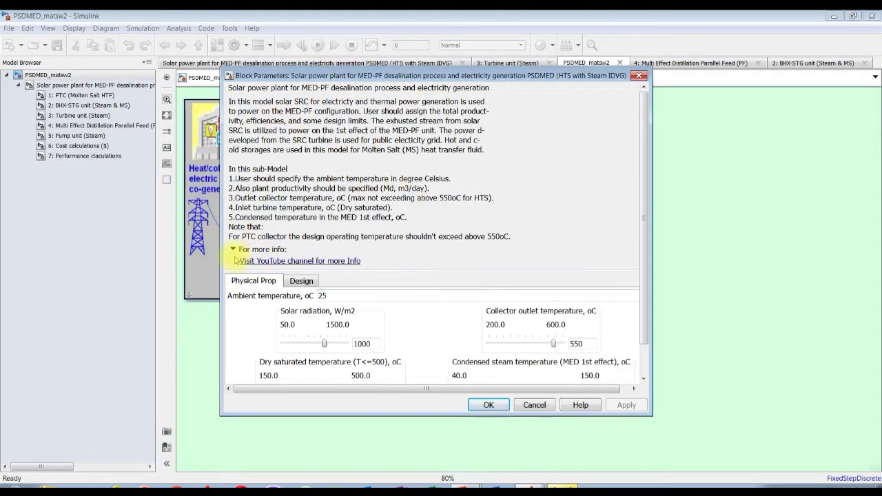
pyautogui.scroll(-1, 606, 227)
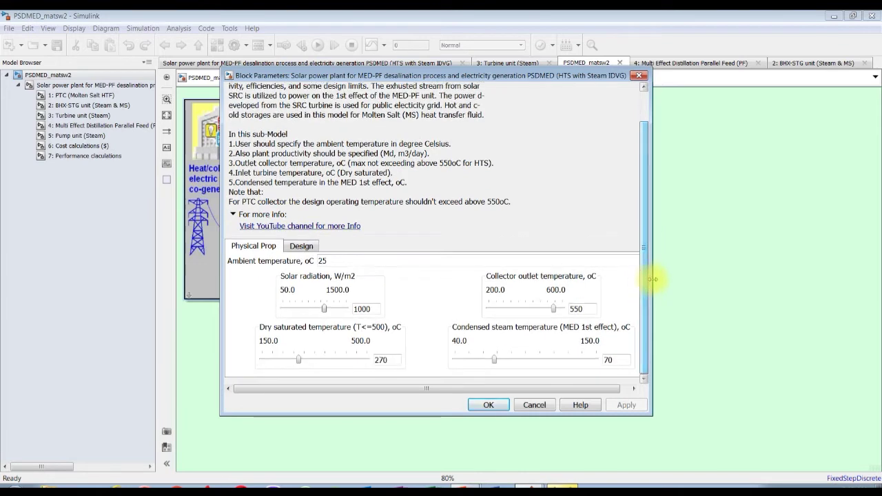
pyautogui.moveTo(653, 276); pyautogui.dragTo(721, 275)
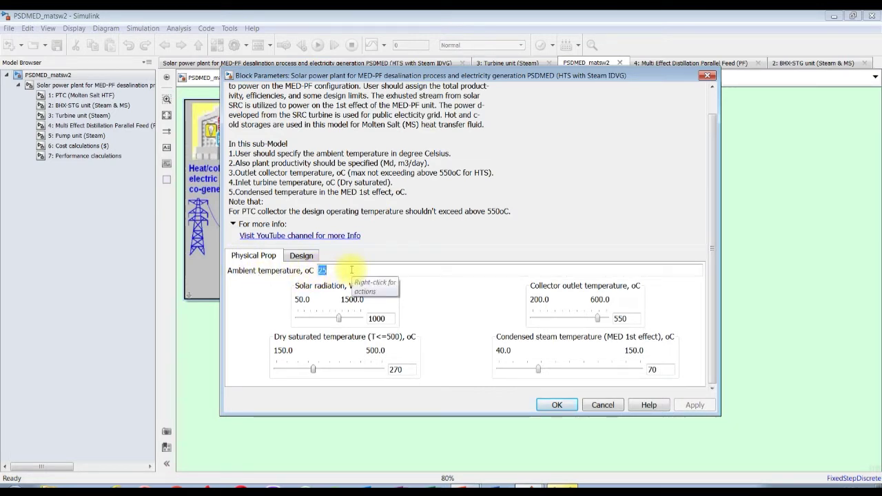
pyautogui.doubleClick(386, 318)
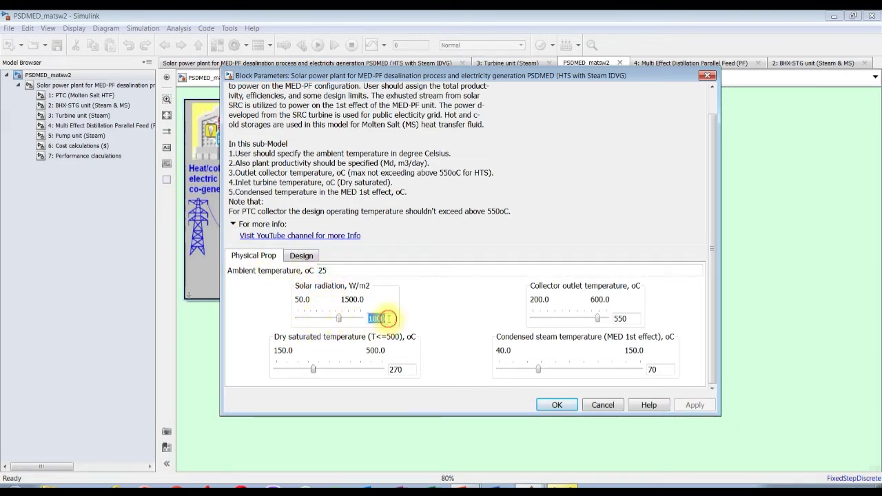
pyautogui.write('5')
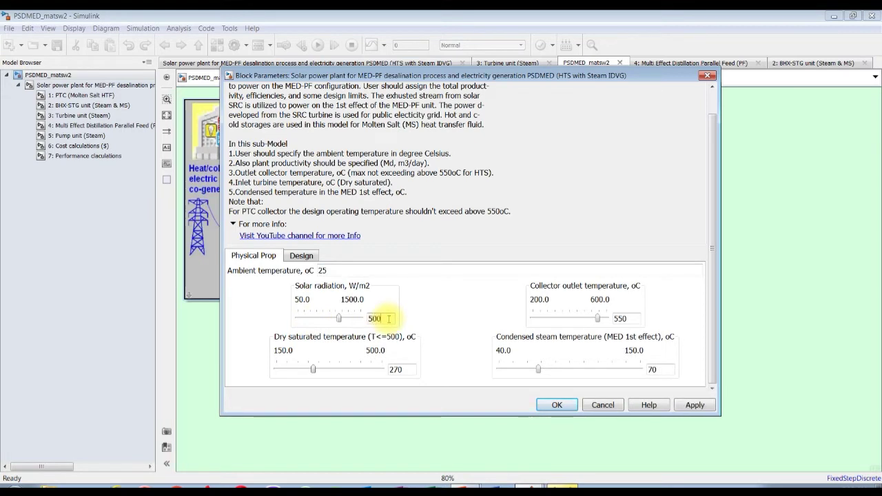
pyautogui.write('00')
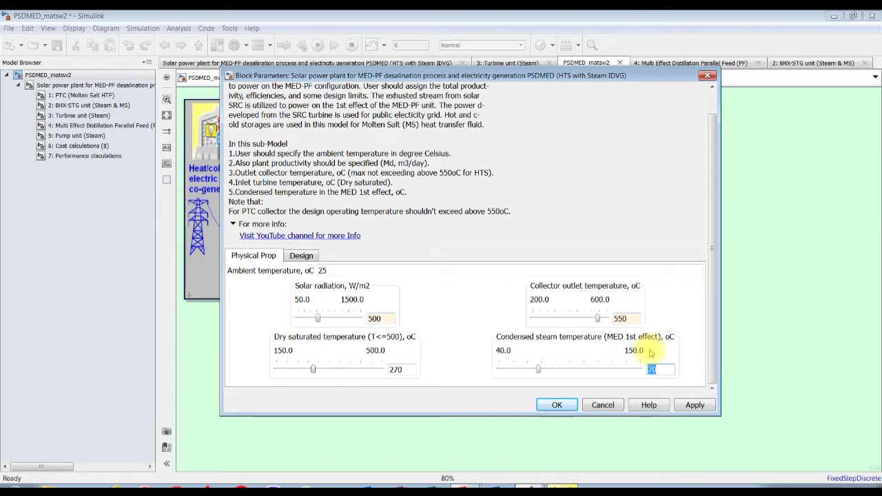
# - Set the plant's design productivity to 250 m3/d, apply the block parameters and close them
pyautogui.click(310, 258)
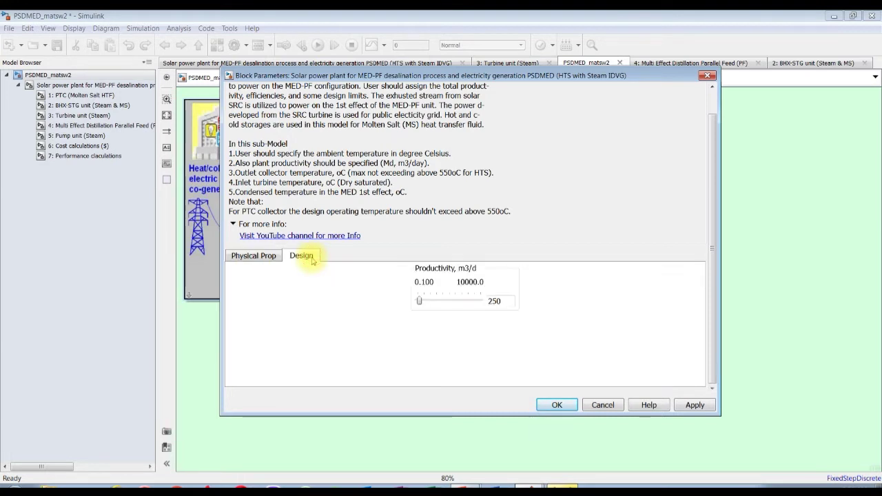
pyautogui.doubleClick(494, 301)
pyautogui.click(417, 301)
pyautogui.moveTo(418, 301)
pyautogui.mouseDown()
pyautogui.moveTo(443, 301)
pyautogui.moveTo(428, 301)
pyautogui.mouseUp()
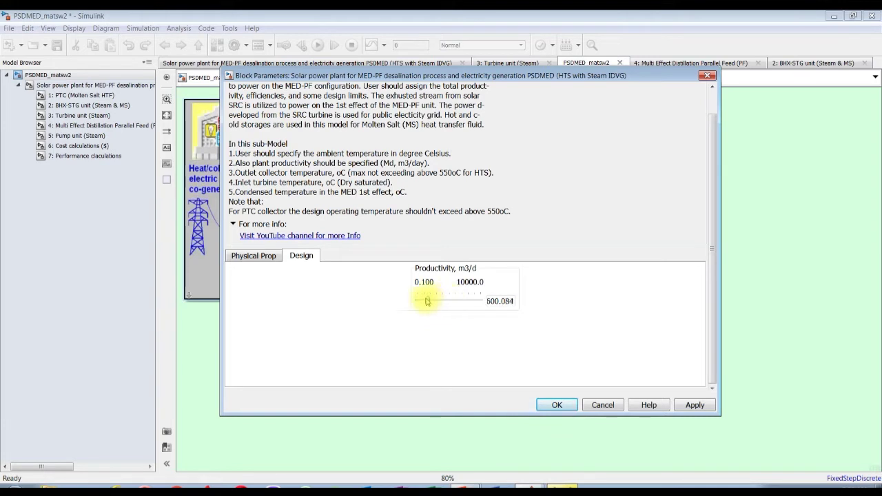
pyautogui.click(428, 301)
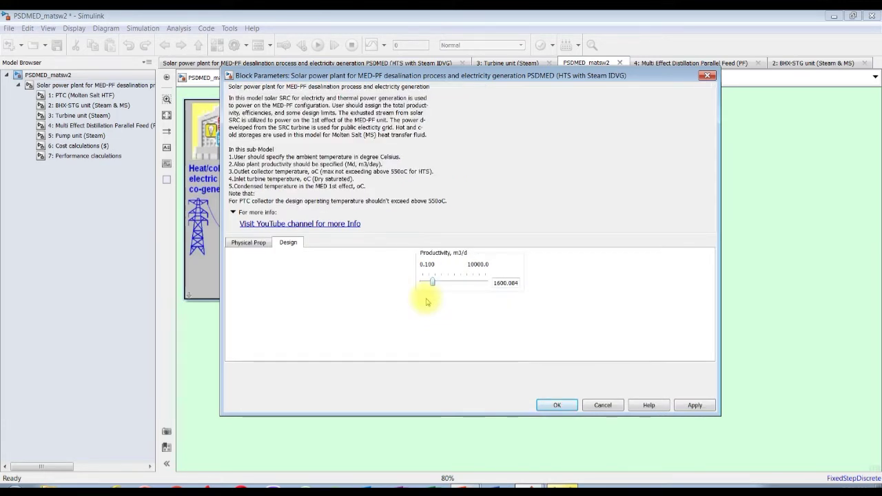
pyautogui.moveTo(428, 281)
pyautogui.mouseDown()
pyautogui.moveTo(483, 282)
pyautogui.moveTo(428, 285)
pyautogui.mouseUp()
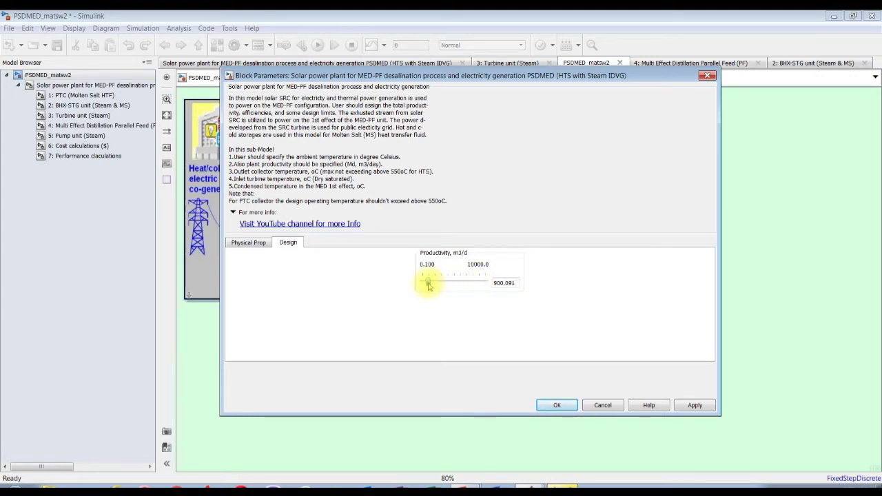
pyautogui.click(504, 283)
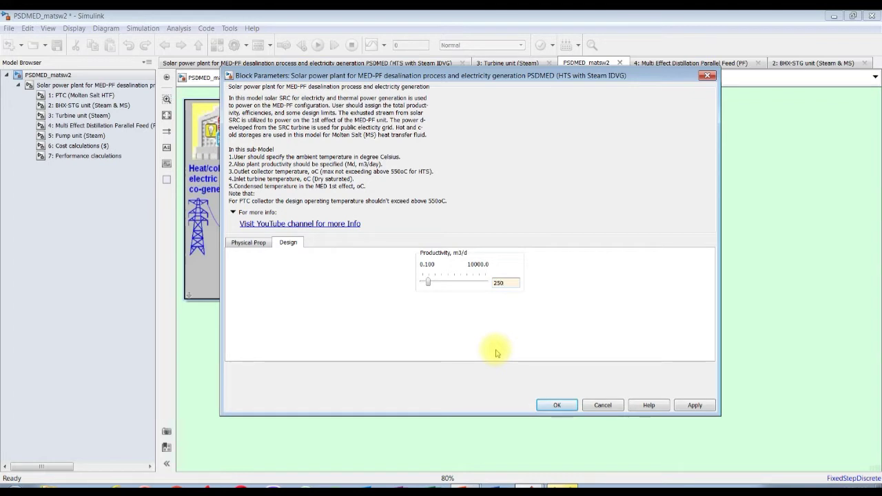
pyautogui.click(695, 406)
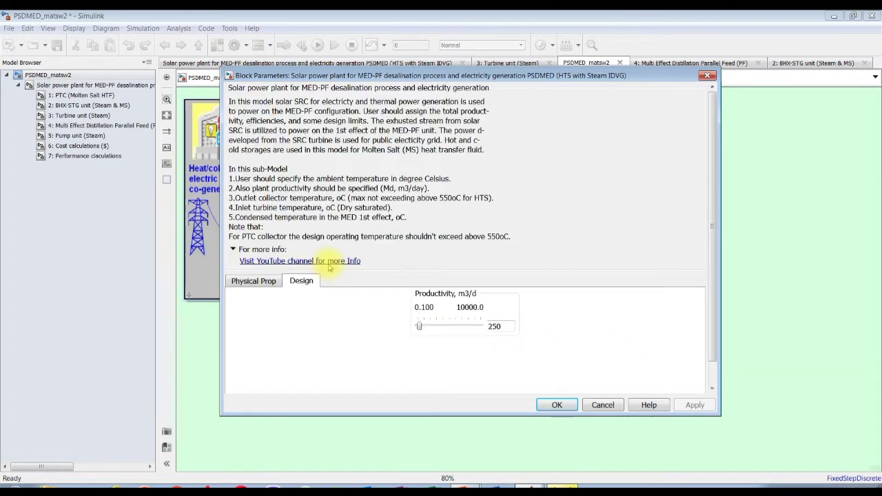
pyautogui.click(557, 405)
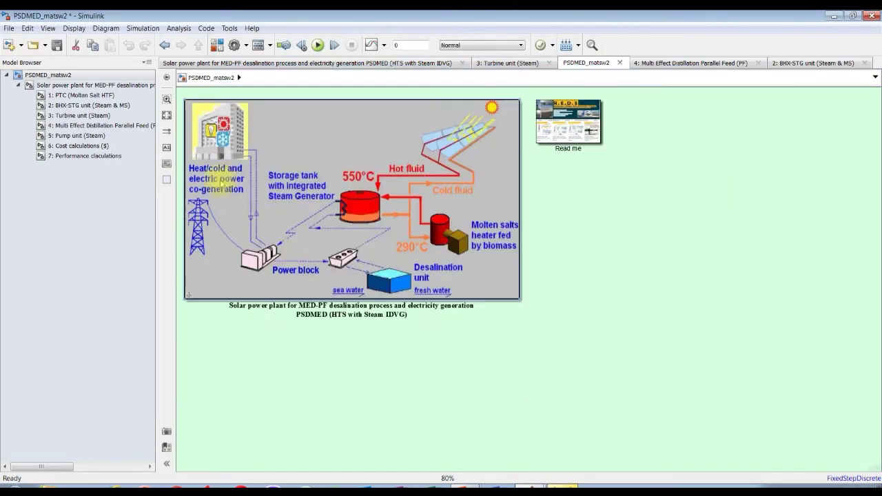
# - Inspect the PTC (Molten Salt HTF) block's parameters inside the plant subsystem: mass flow rate, collector dimensions, envelope and tube diameters, and minor losses
pyautogui.click(75, 85)
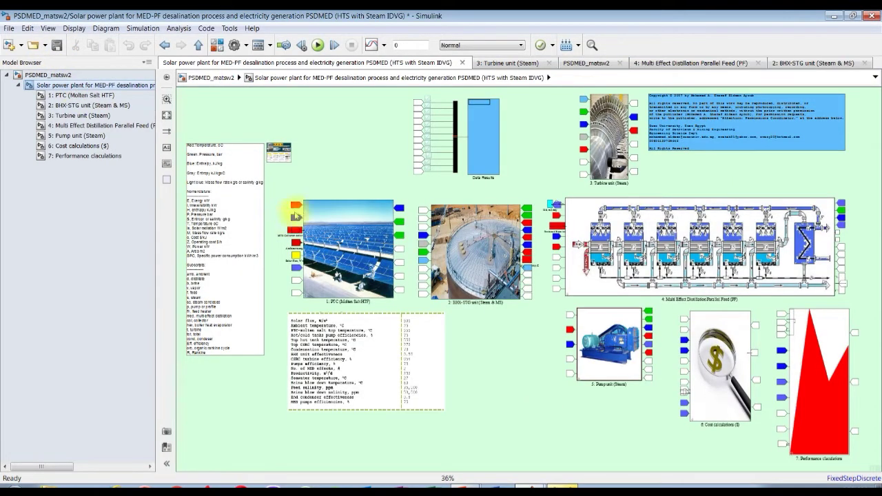
pyautogui.doubleClick(318, 215)
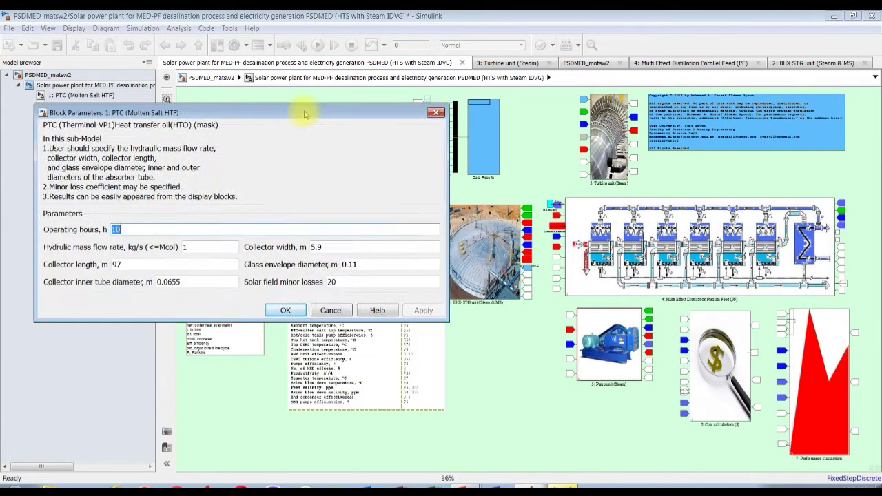
pyautogui.doubleClick(200, 242)
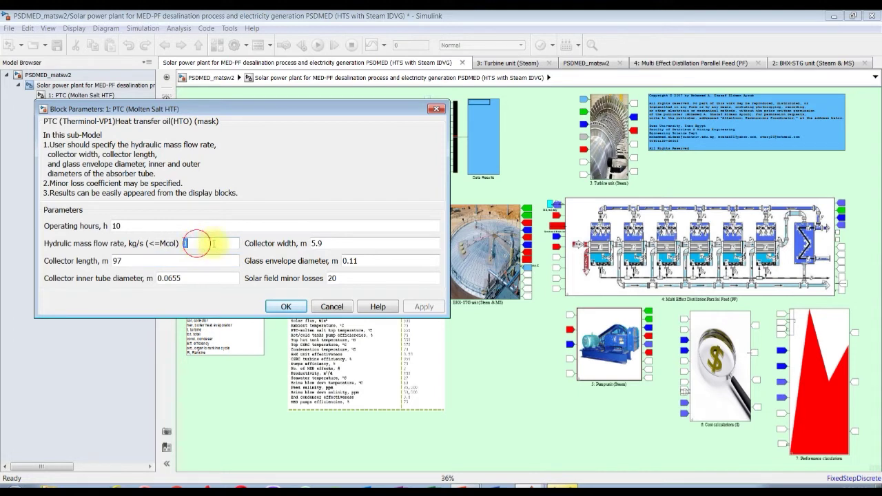
pyautogui.doubleClick(193, 242)
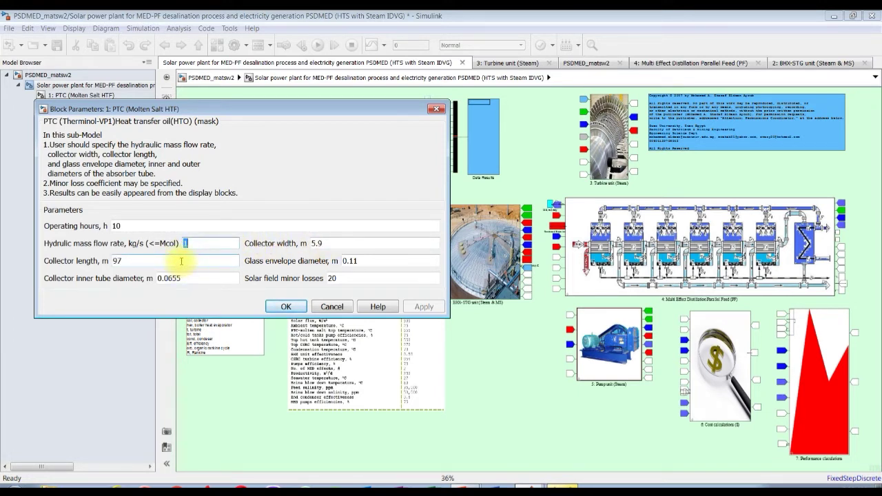
pyautogui.doubleClick(333, 241)
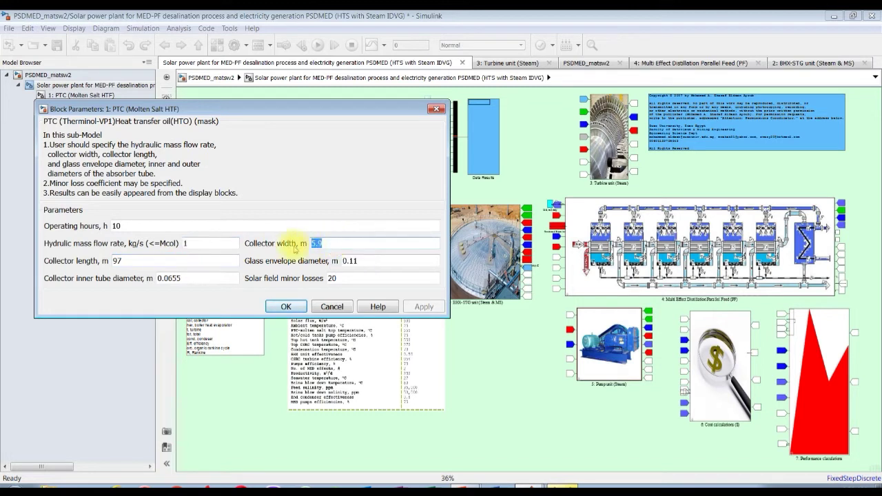
pyautogui.click(146, 262)
pyautogui.doubleClick(372, 260)
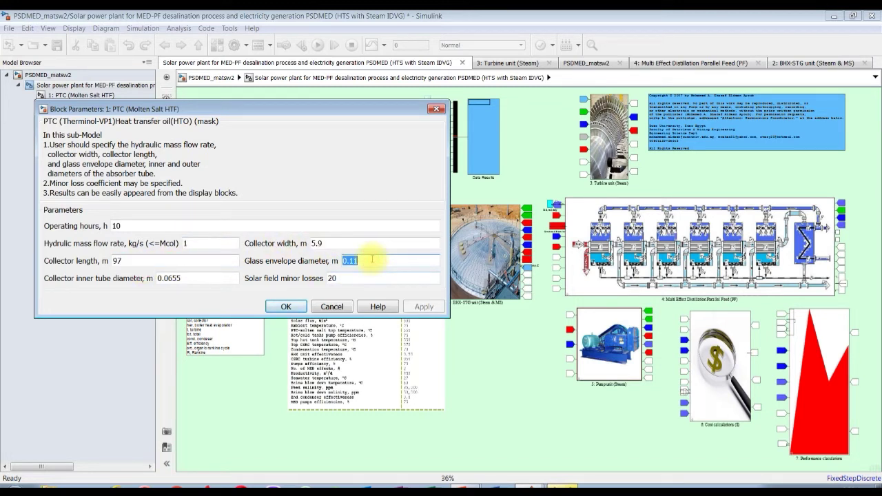
pyautogui.doubleClick(193, 279)
pyautogui.doubleClick(348, 277)
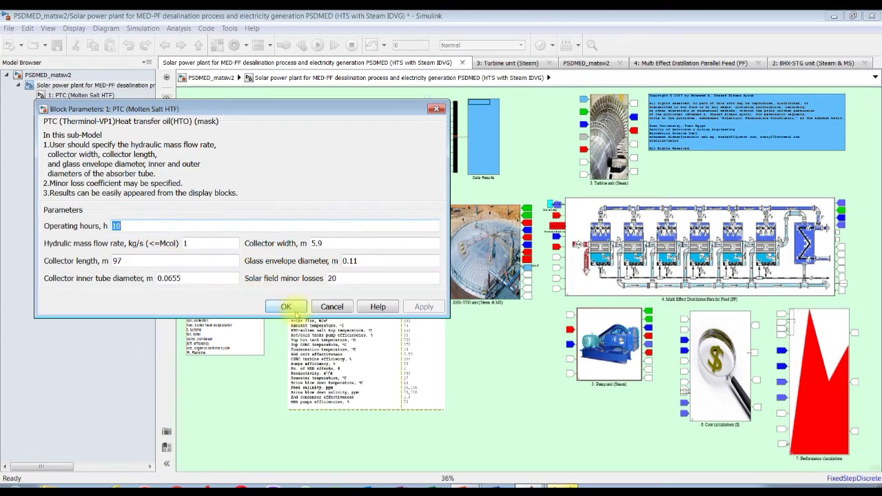
pyautogui.click(288, 307)
# - Open the BHX-STG unit's block parameters and review the tank diameter and the inner and outer tube diameters
pyautogui.doubleClick(483, 226)
pyautogui.moveTo(370, 211); pyautogui.dragTo(317, 119)
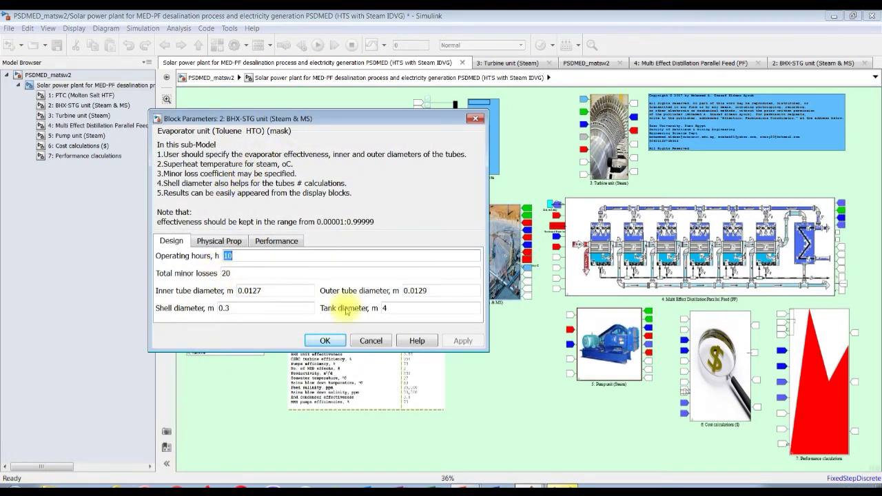
pyautogui.doubleClick(387, 308)
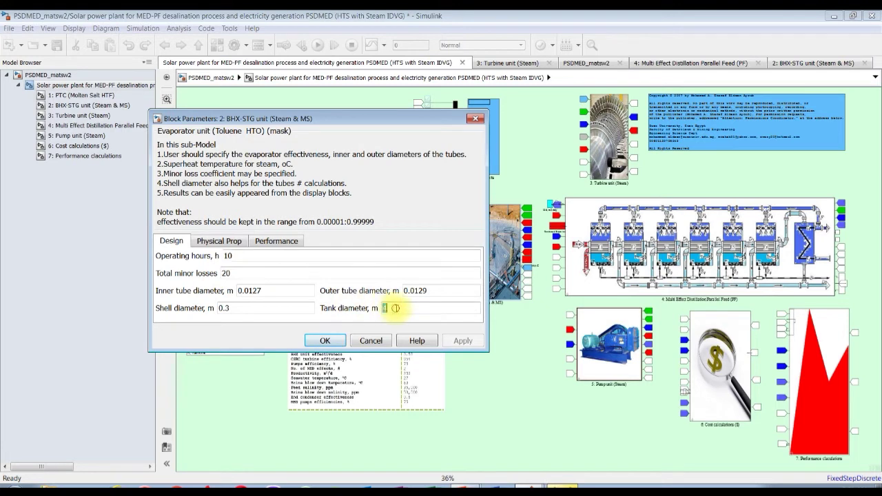
pyautogui.doubleClick(250, 291)
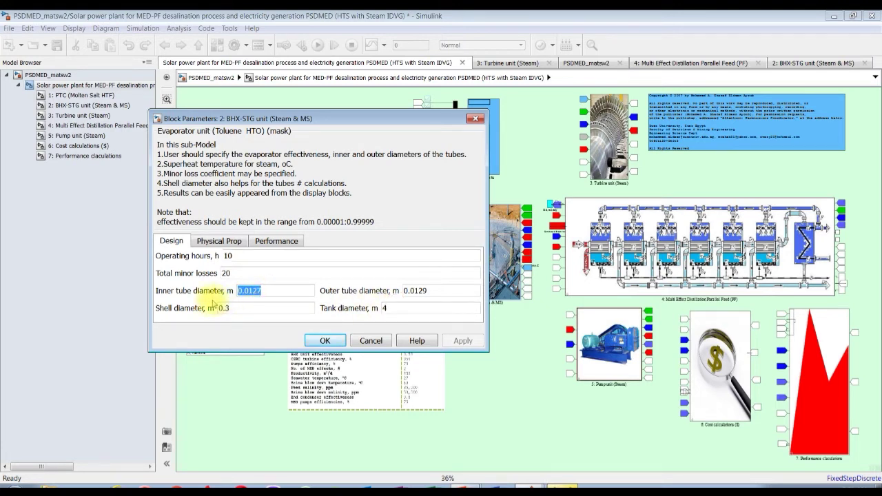
pyautogui.doubleClick(439, 293)
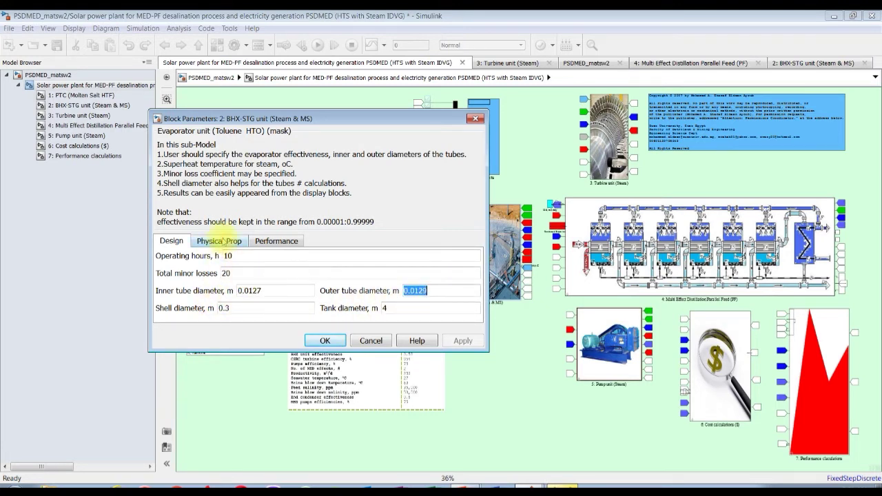
# - Review the BHX-STG unit's superheat temperature, evaporator effectiveness and tank pump efficiency, and close its parameters
pyautogui.click(220, 241)
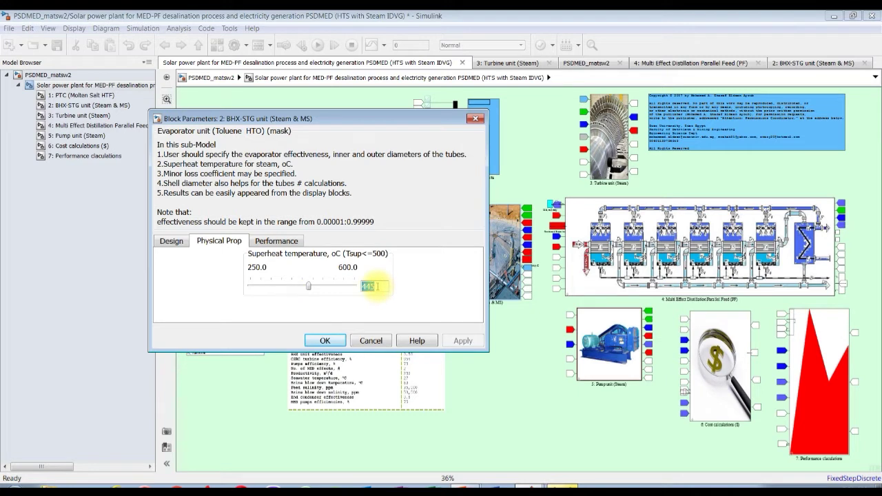
pyautogui.click(309, 286)
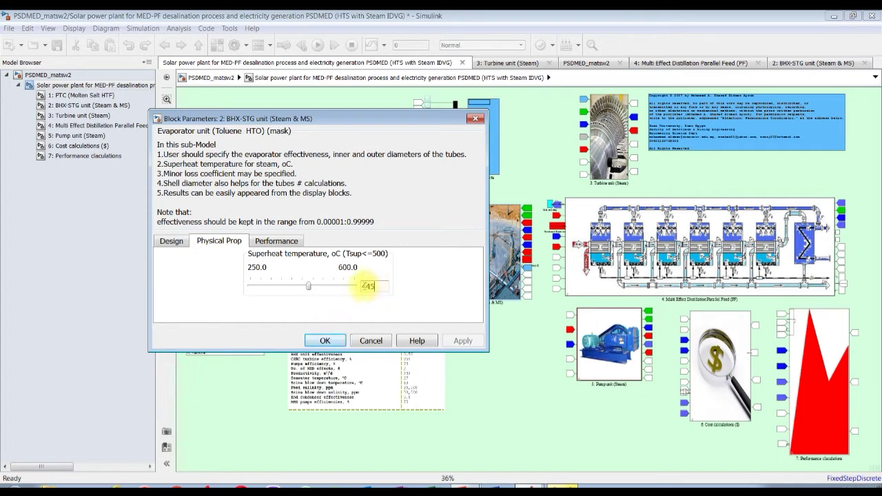
pyautogui.moveTo(364, 287); pyautogui.dragTo(375, 285)
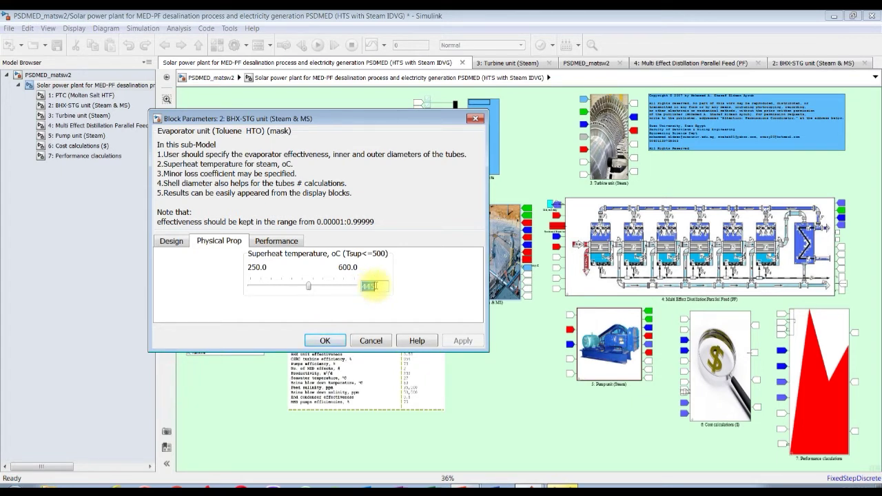
pyautogui.click(275, 241)
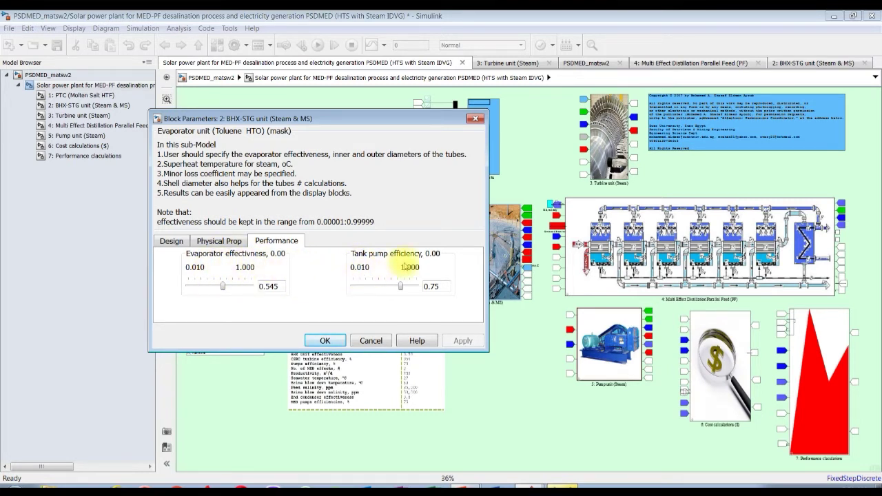
pyautogui.doubleClick(439, 287)
pyautogui.click(324, 341)
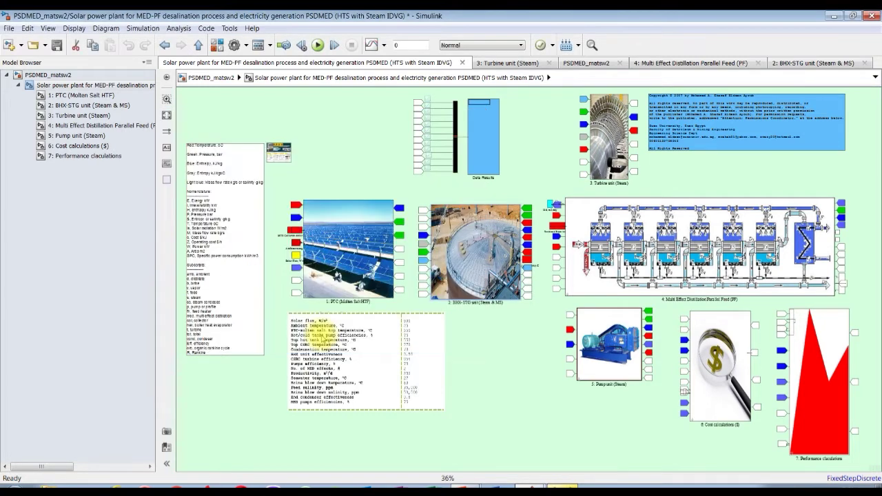
# - Review the Turbine unit (Steam) block's operating hours, turbine efficiency and generator efficiency, and close its parameters
pyautogui.doubleClick(606, 166)
pyautogui.moveTo(582, 93); pyautogui.dragTo(340, 102)
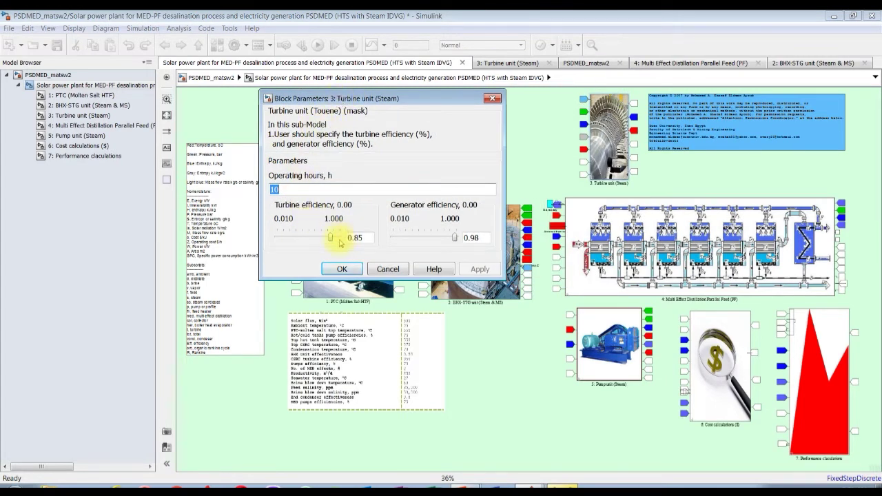
pyautogui.doubleClick(366, 238)
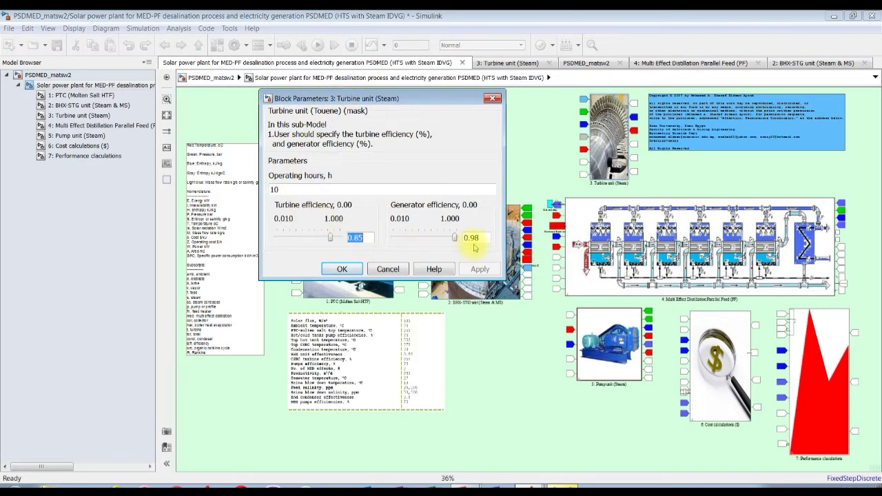
pyautogui.click(342, 269)
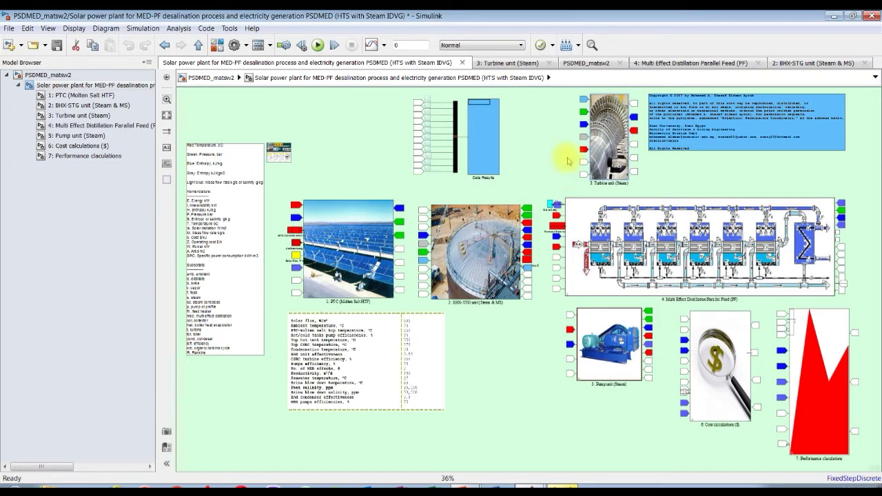
# - Review the MED Parallel Feed block's seawater and brine blow down temperatures and salinities, and close its parameters
pyautogui.doubleClick(608, 226)
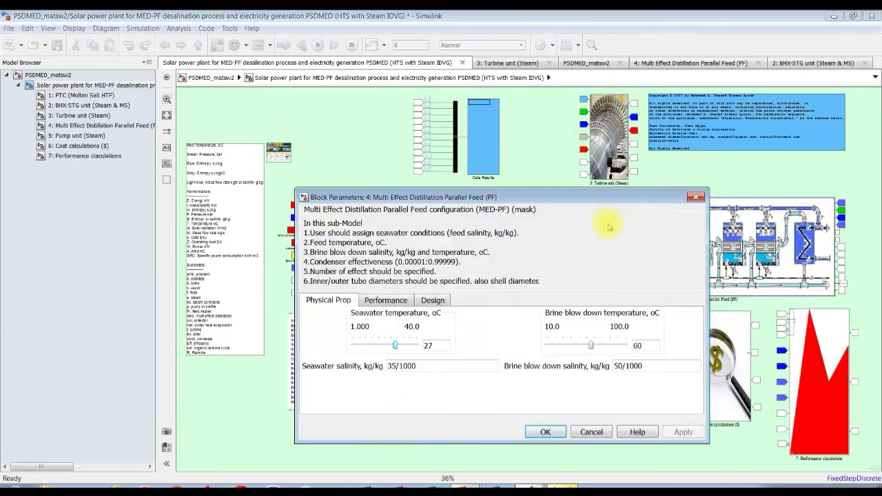
pyautogui.moveTo(486, 200); pyautogui.dragTo(364, 119)
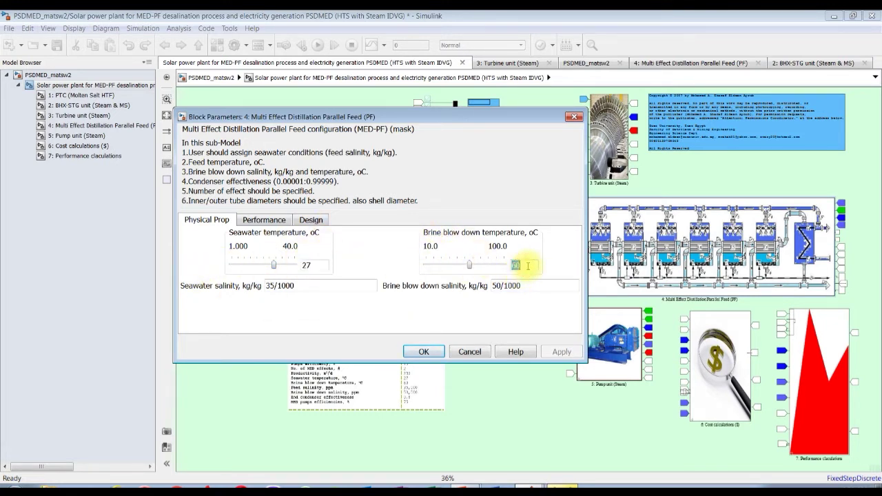
pyautogui.doubleClick(296, 285)
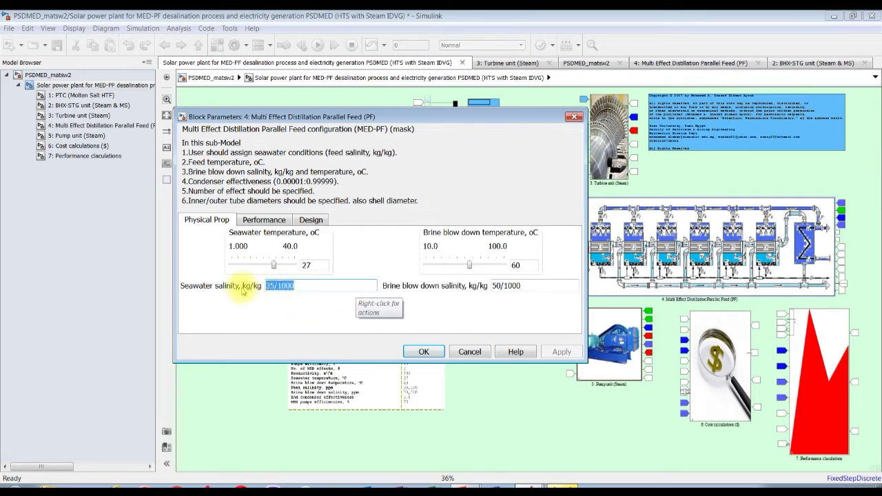
pyautogui.press('Tab')
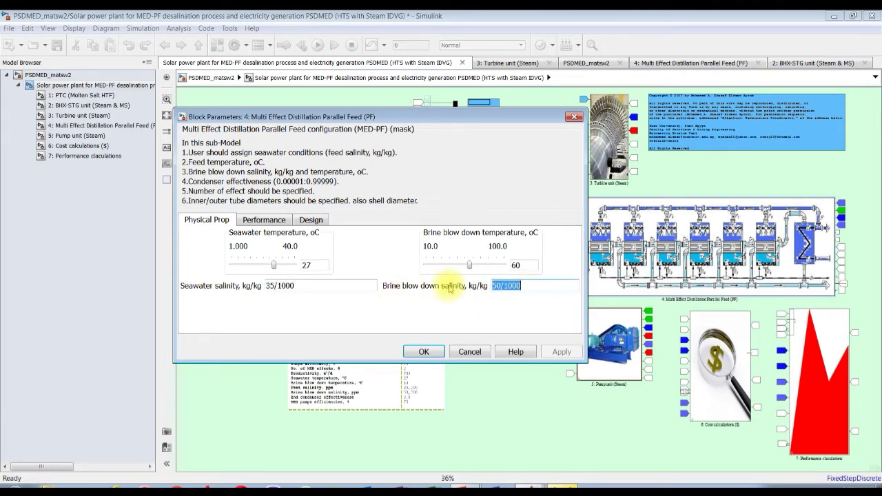
pyautogui.click(424, 352)
# - Review the Pump unit (Steam) block's operating hours and pump efficiency, and close its parameters
pyautogui.doubleClick(624, 340)
pyautogui.moveTo(598, 344); pyautogui.dragTo(435, 183)
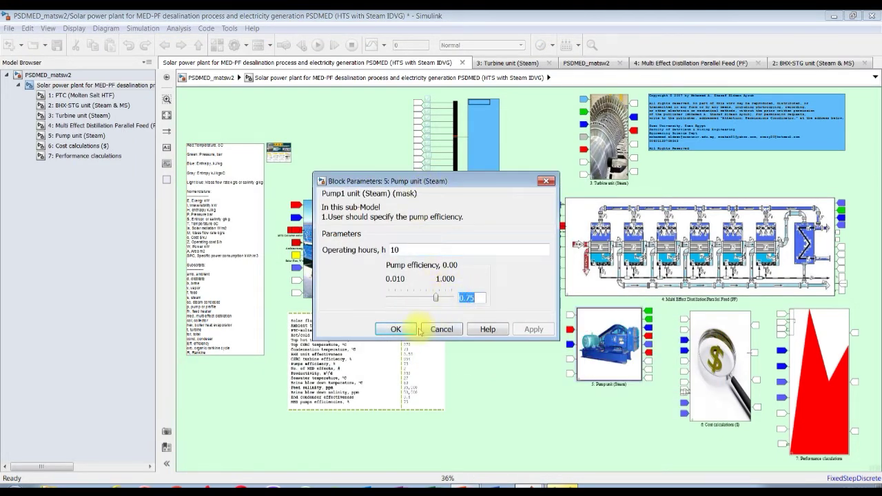
pyautogui.click(415, 330)
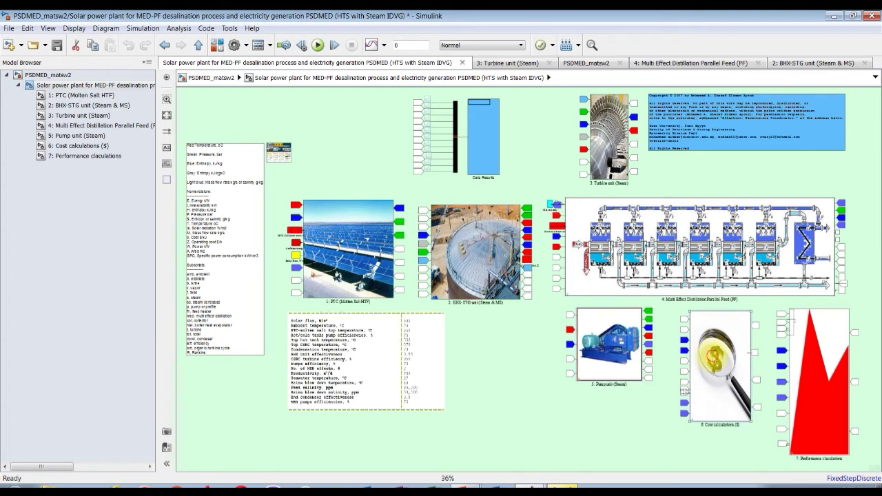
# - Review the Cost calculations block's load factor, interest rate, plant life time and specific labor, chemical and heating steam costs, and close its parameters
pyautogui.doubleClick(713, 360)
pyautogui.moveTo(627, 275); pyautogui.dragTo(379, 110)
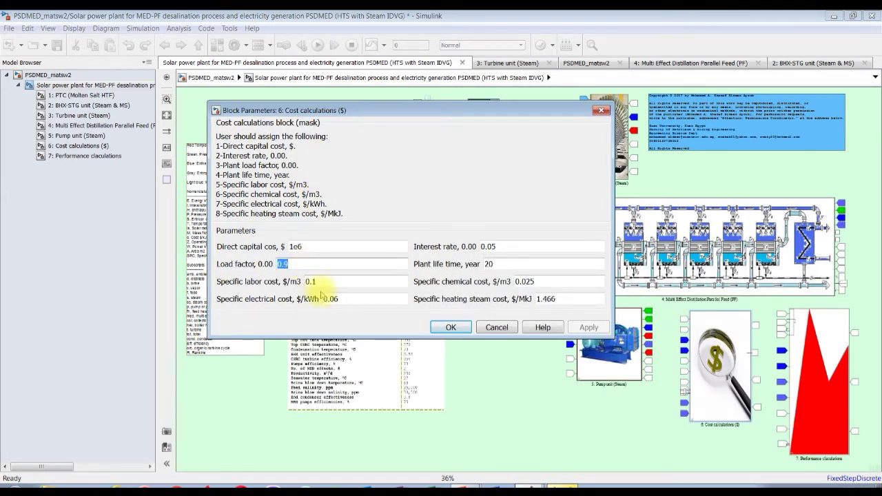
pyautogui.doubleClick(311, 282)
pyautogui.doubleClick(488, 246)
pyautogui.doubleClick(491, 264)
pyautogui.doubleClick(524, 281)
pyautogui.doubleClick(546, 298)
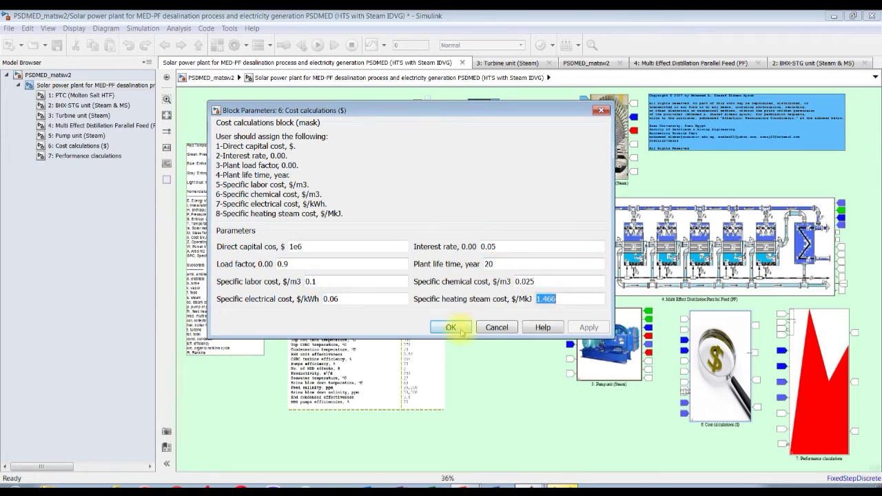
pyautogui.click(451, 328)
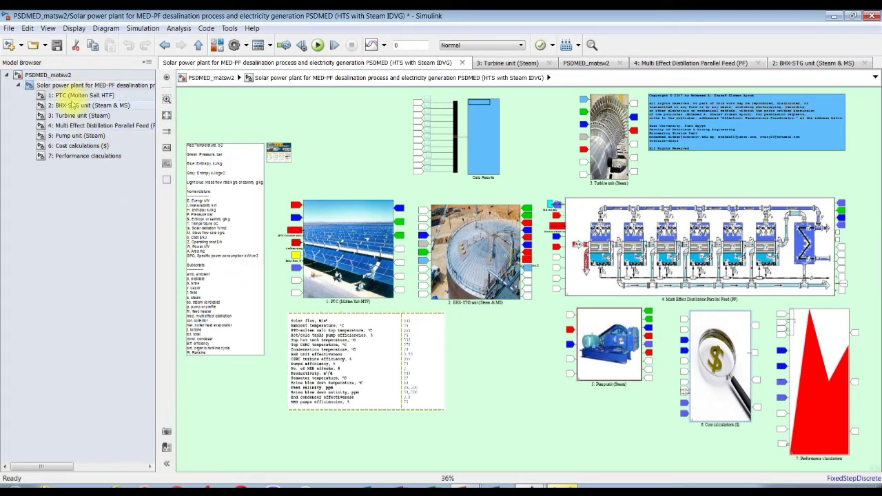
# - Review the MED Parallel Feed block's performance efficiencies and design values: condenser and MED tube and shell diameters and number of effects
pyautogui.doubleClick(600, 230)
pyautogui.click(389, 299)
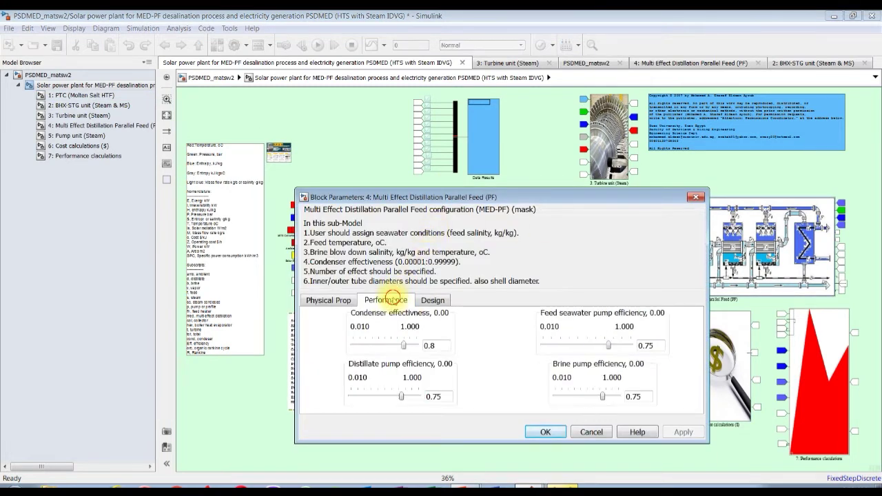
pyautogui.click(436, 301)
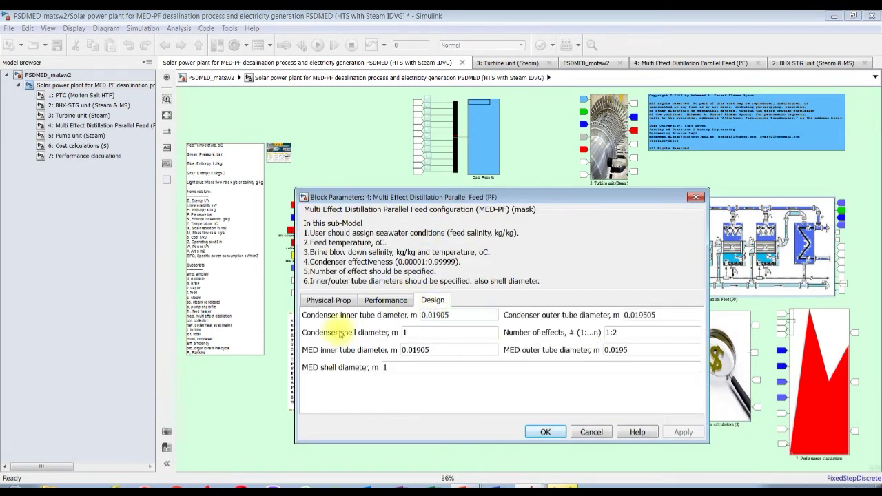
pyautogui.press('Tab')
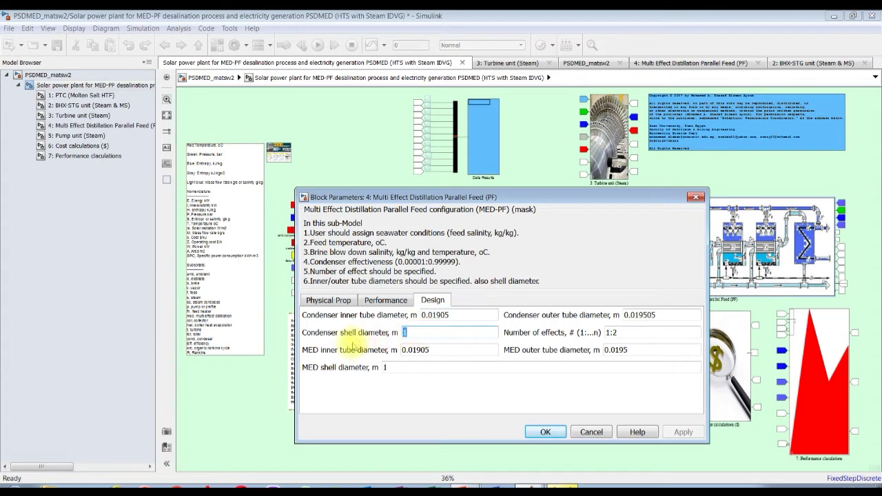
pyautogui.press('Tab')
pyautogui.press('Tab')
pyautogui.press('Tab')
pyautogui.press('Tab')
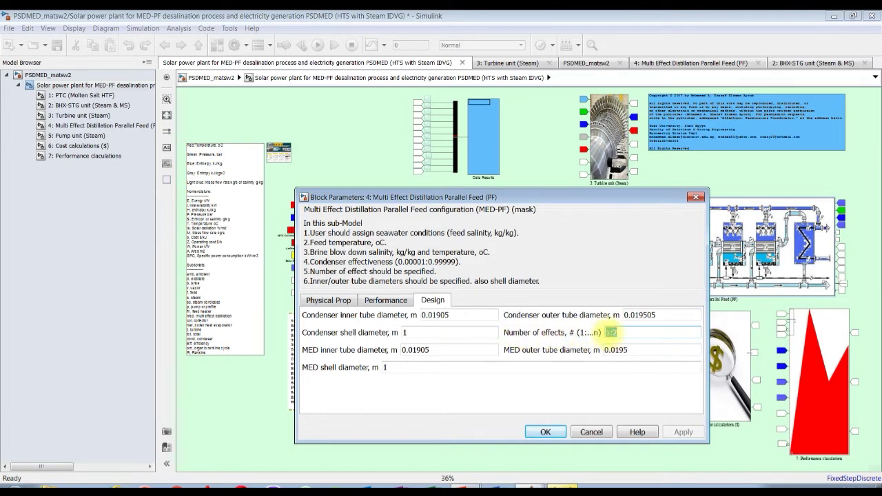
pyautogui.press('Tab')
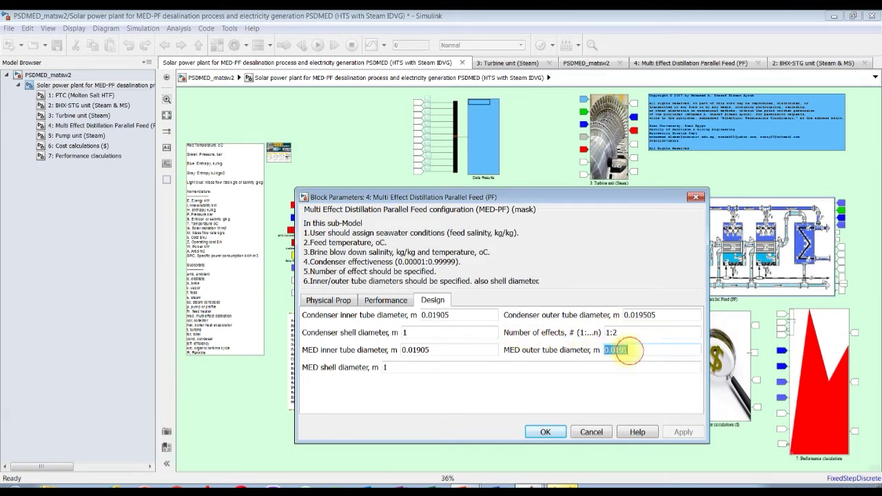
pyautogui.click(545, 432)
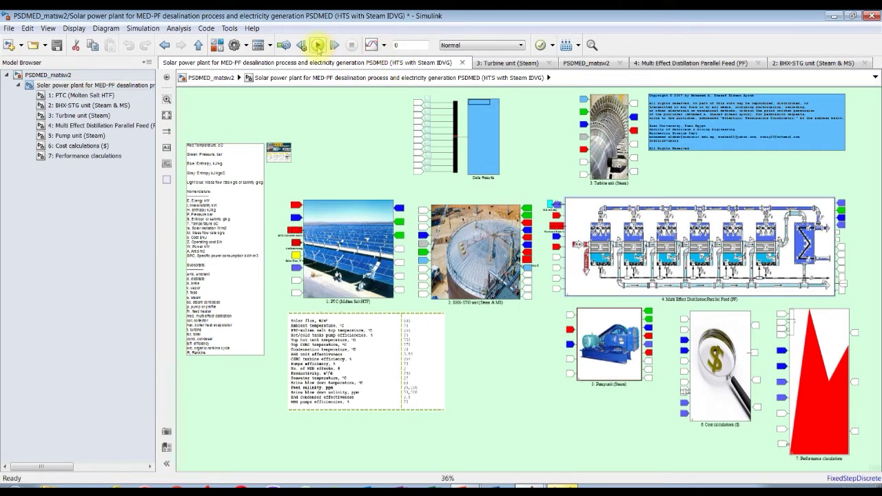
# - Run the plant simulation and examine the Data Results display
pyautogui.hotkey('ctrl', 't')
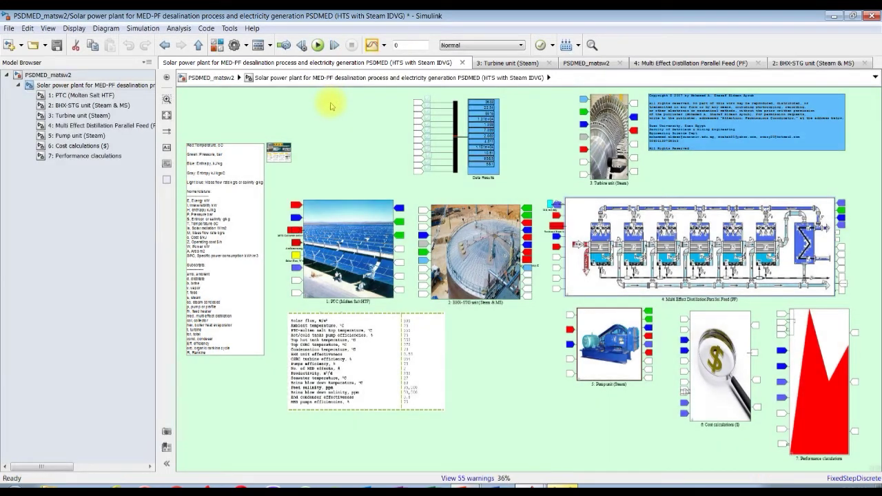
pyautogui.scroll(4, 360, 125)
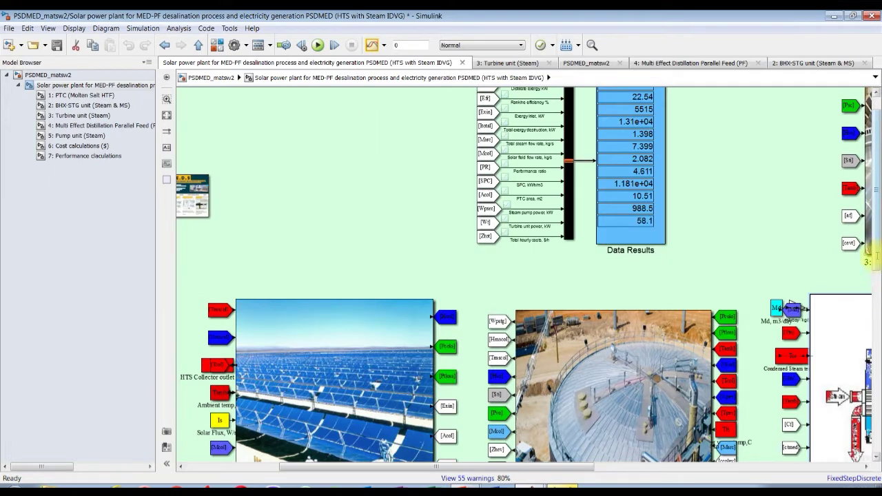
pyautogui.moveTo(876, 257); pyautogui.dragTo(876, 243)
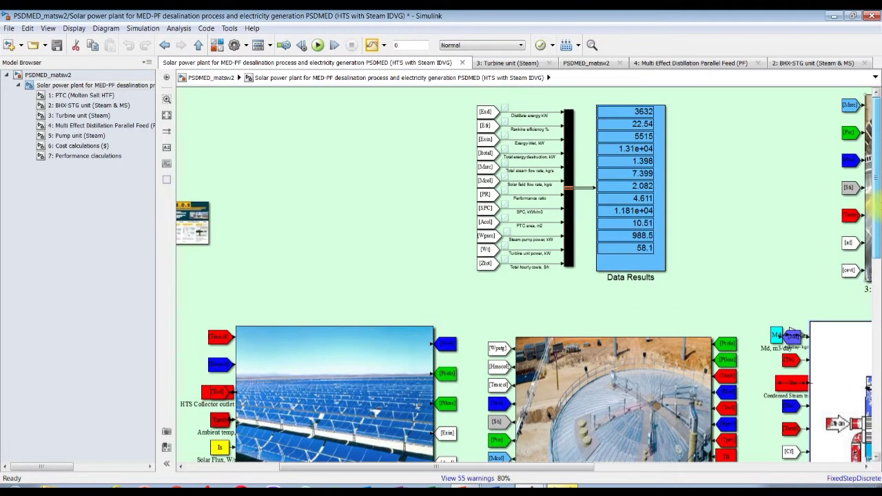
pyautogui.moveTo(524, 468); pyautogui.dragTo(591, 468)
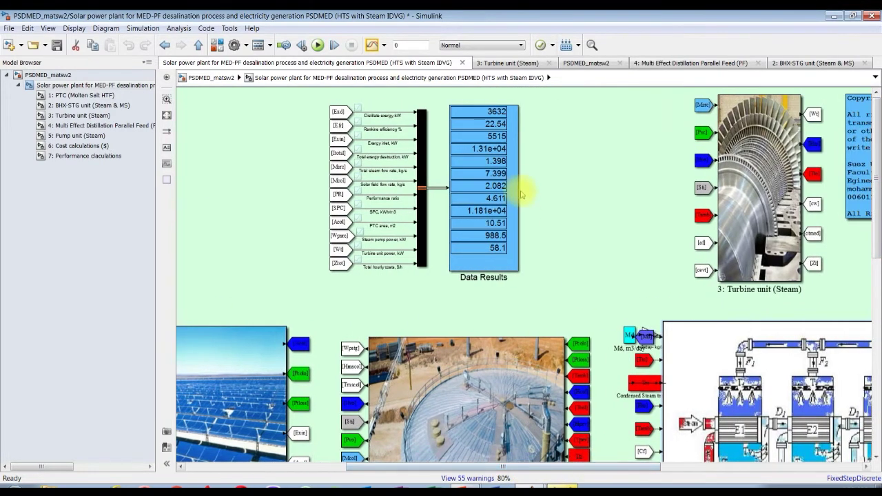
pyautogui.scroll(1, 523, 179)
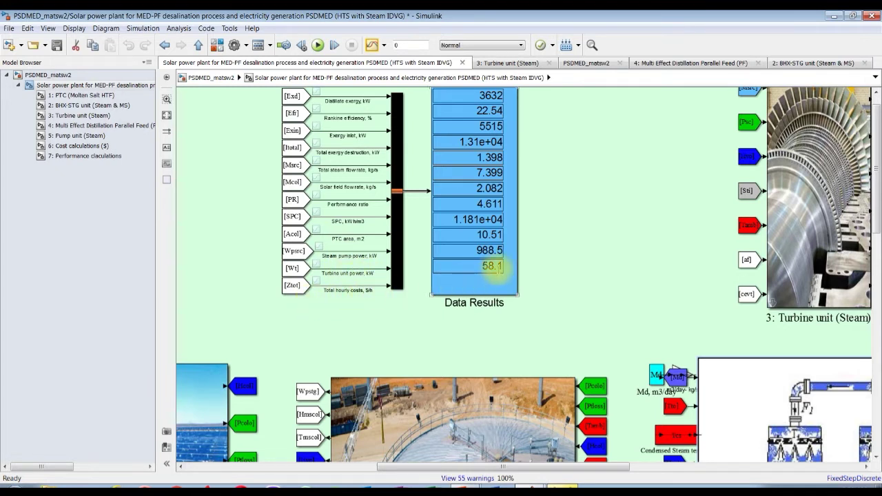
# - Open the PTC (Molten Salt HTF) subsystem and examine its collector area, total length, Reynolds number, loop length and number of loops
pyautogui.click(80, 97)
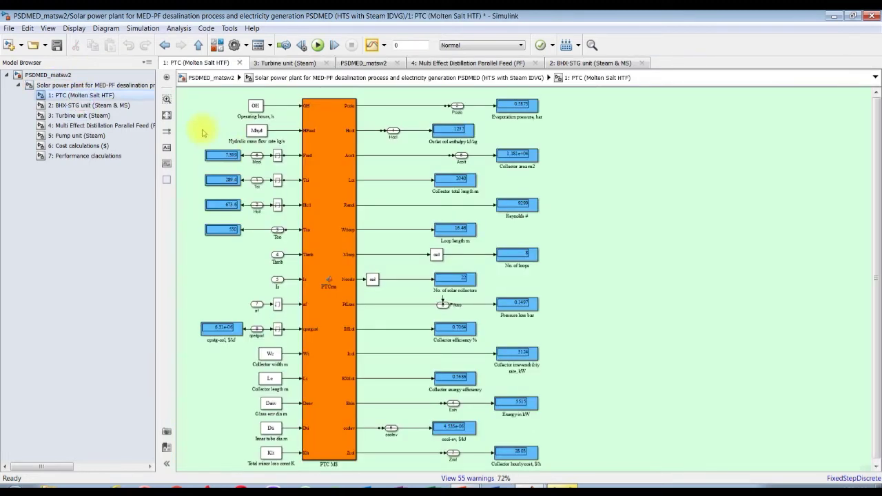
pyautogui.scroll(3, 203, 121)
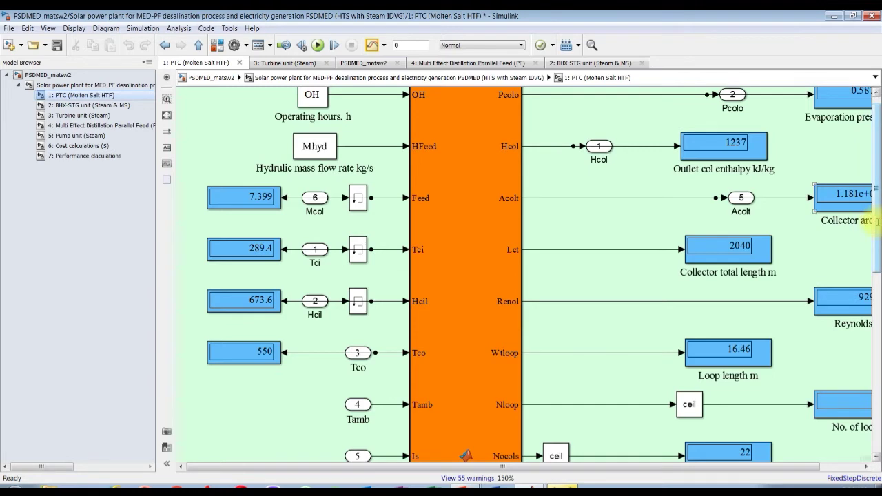
pyautogui.scroll(1, 876, 222)
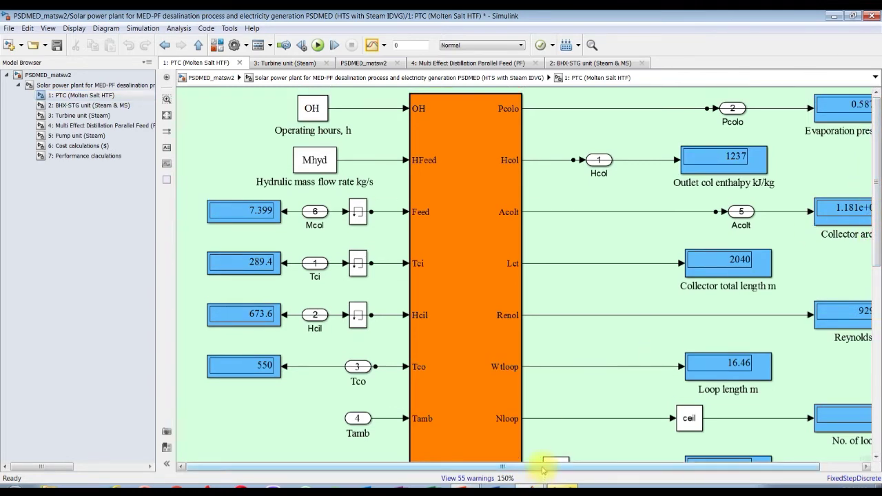
pyautogui.moveTo(543, 471); pyautogui.dragTo(570, 471)
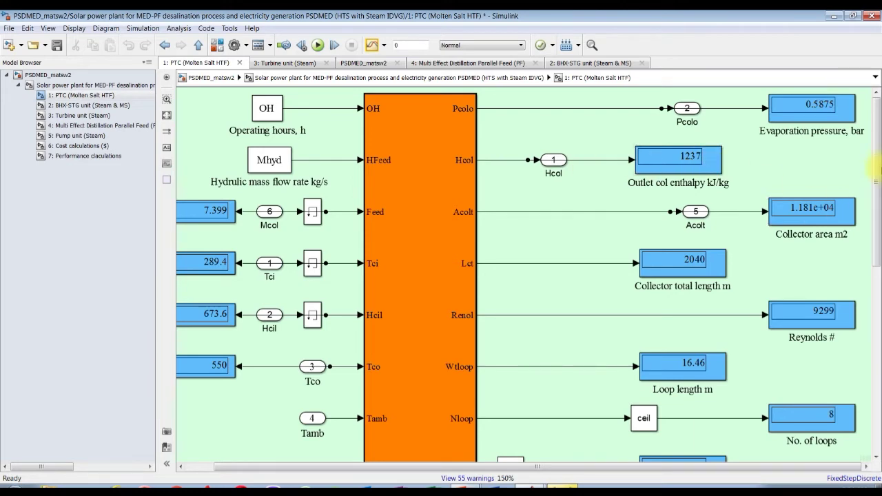
pyautogui.scroll(-2, 879, 163)
pyautogui.scroll(2, 848, 163)
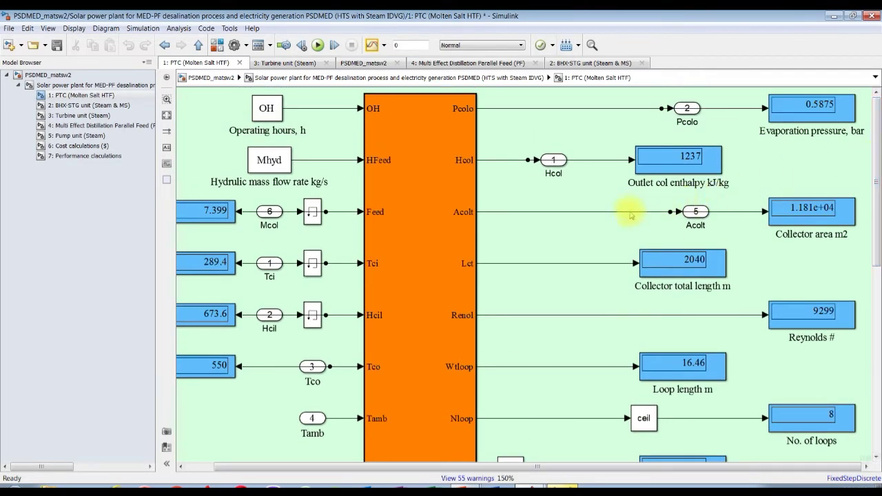
pyautogui.scroll(-1, 876, 177)
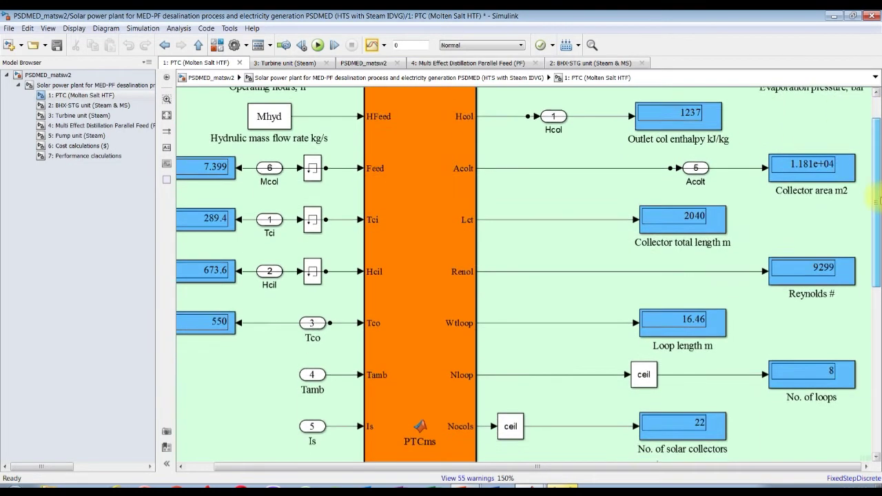
# - Examine the PTC subsystem's pressure loss, collector and exergy efficiencies, irreversibility rate, inlet exergy and cost results
pyautogui.moveTo(877, 204); pyautogui.dragTo(857, 290)
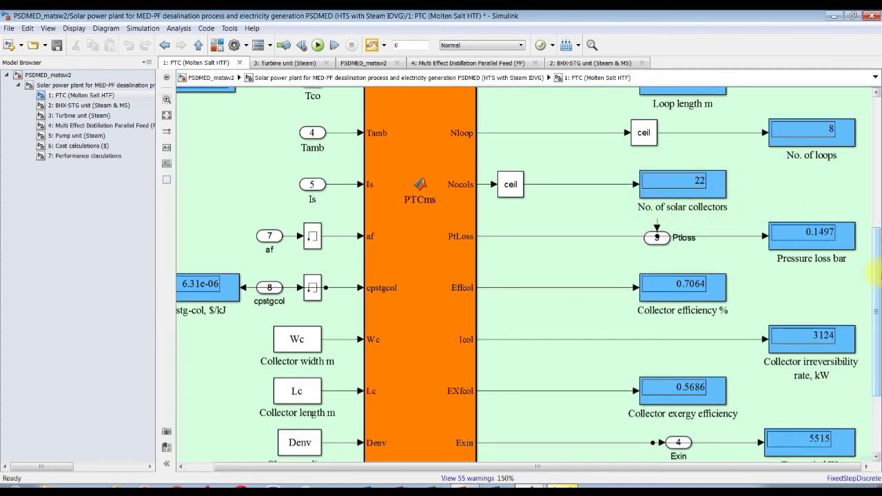
pyautogui.scroll(-4, 690, 173)
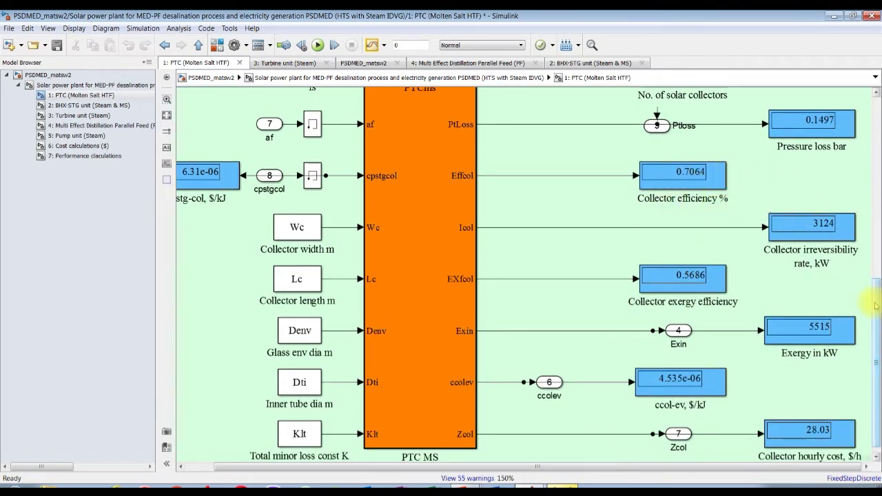
pyautogui.scroll(-1, 878, 310)
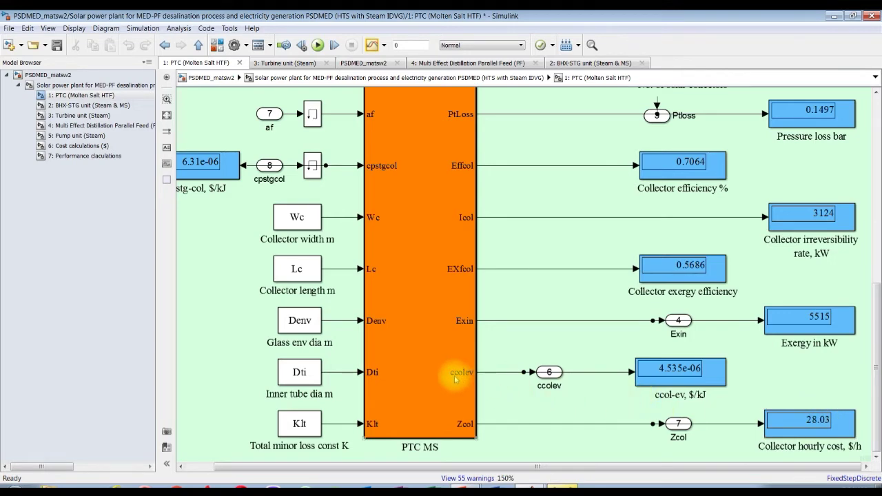
pyautogui.scroll(4, 703, 375)
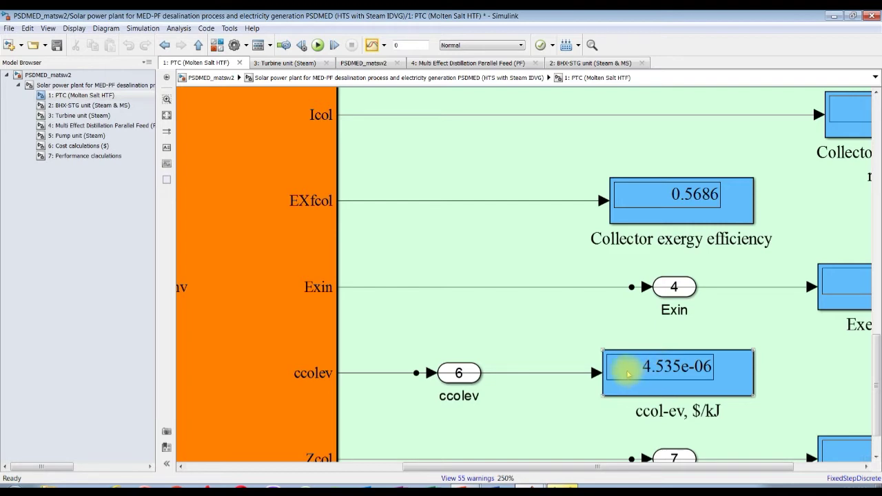
pyautogui.scroll(-2, 626, 370)
pyautogui.scroll(-1, 643, 367)
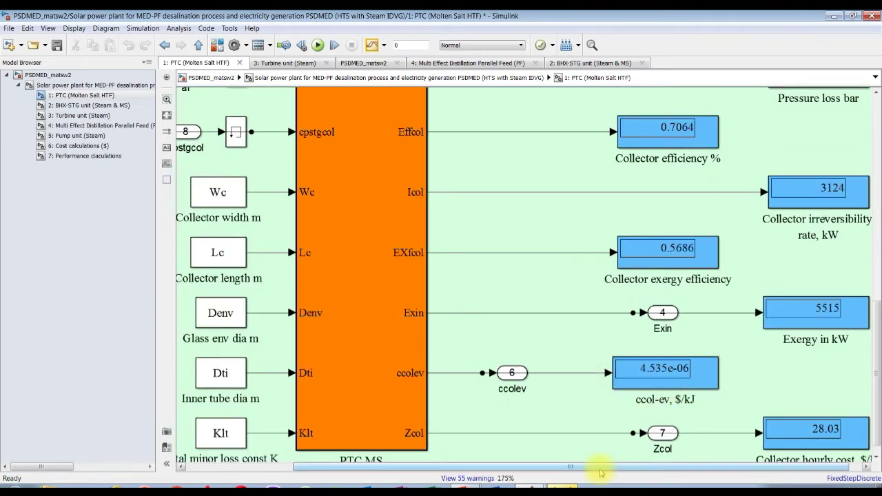
pyautogui.moveTo(591, 467); pyautogui.dragTo(473, 469)
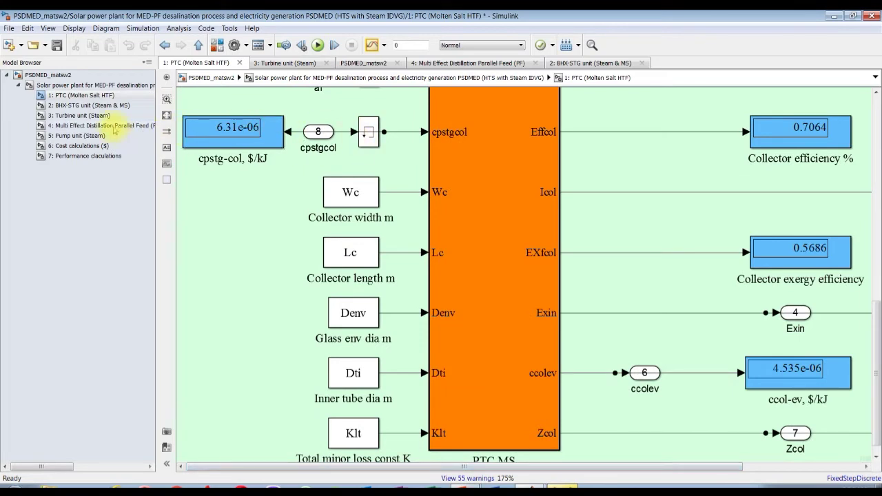
# - Open the BHX-STG unit (Steam & MS) subsystem and examine its storage dimensions, pressure, tank pump power, thermal load and outlet stream results
pyautogui.click(89, 105)
pyautogui.scroll(2, 255, 124)
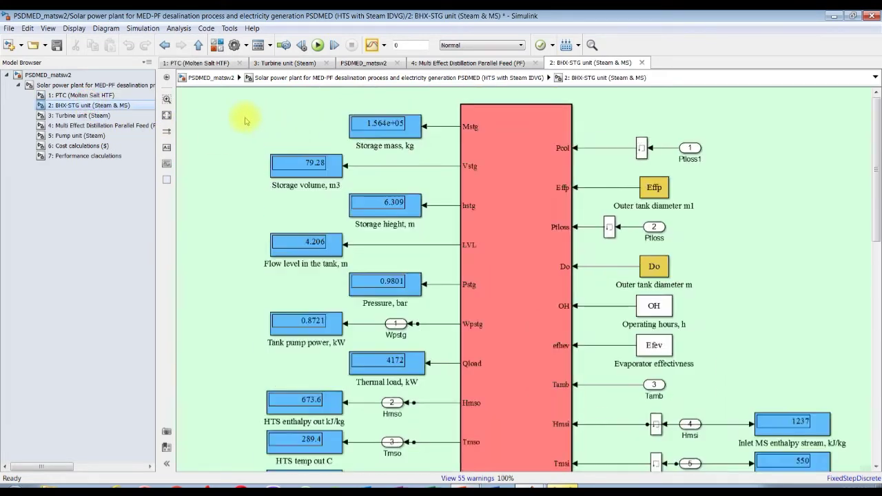
pyautogui.moveTo(879, 181); pyautogui.dragTo(879, 210)
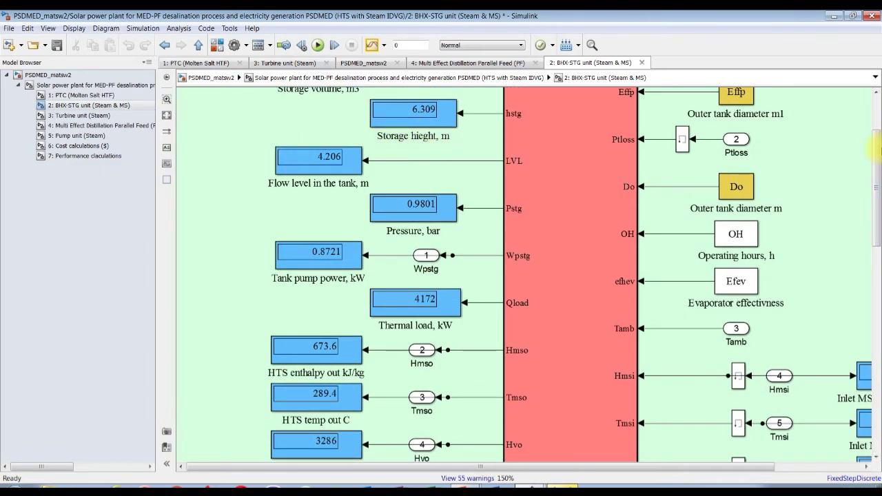
pyautogui.moveTo(877, 160); pyautogui.dragTo(878, 282)
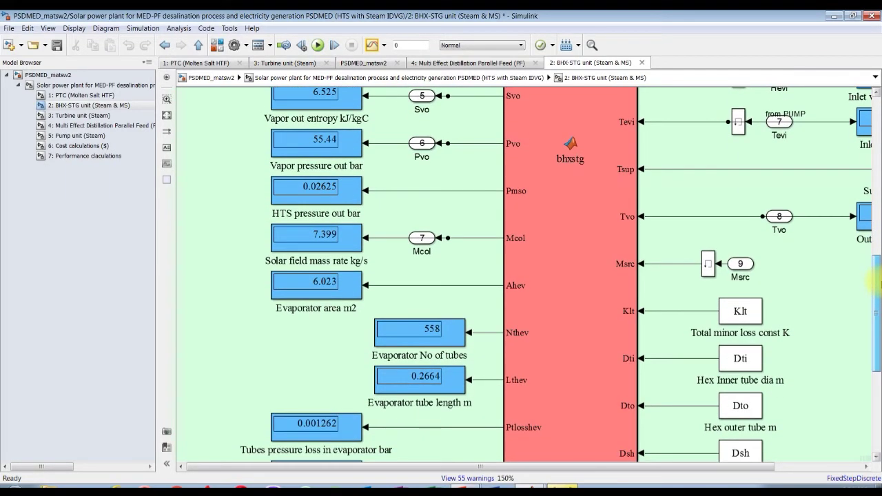
# - Examine the BHX-STG unit's vapor outlet pressure, solar field mass rate, evaporator area, tubes, pressure loss and exergy destruction rate
pyautogui.click(290, 142)
pyautogui.click(874, 284)
pyautogui.moveTo(877, 277); pyautogui.dragTo(878, 317)
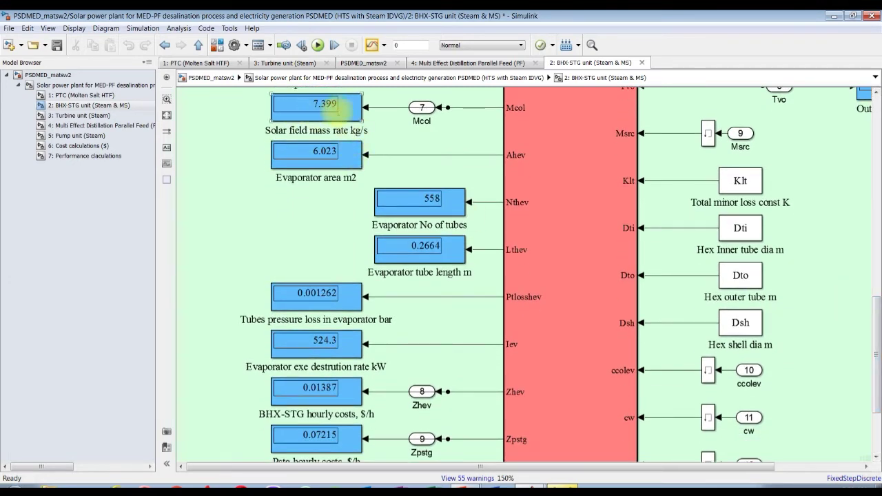
pyautogui.moveTo(874, 324); pyautogui.dragTo(875, 373)
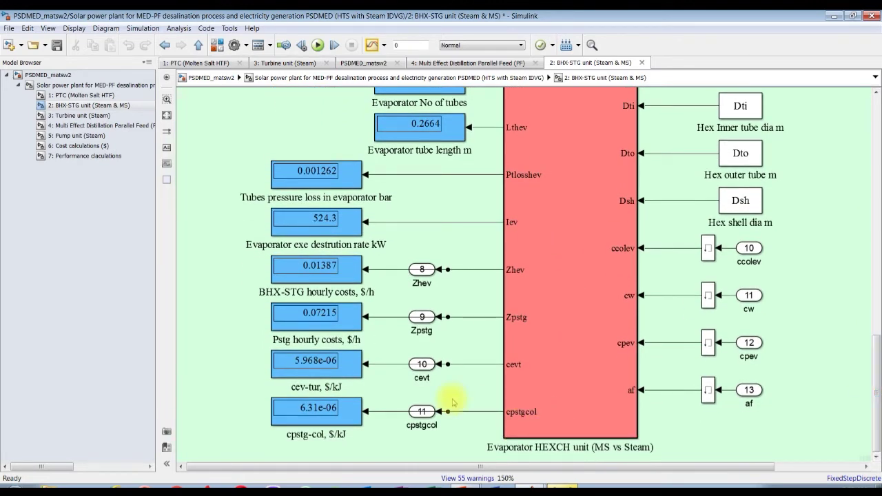
# - Examine the BHX-STG unit's hourly costs and the cev-tur and cpstg-col unit costs
pyautogui.click(287, 420)
pyautogui.scroll(2, 288, 422)
pyautogui.scroll(1, 370, 421)
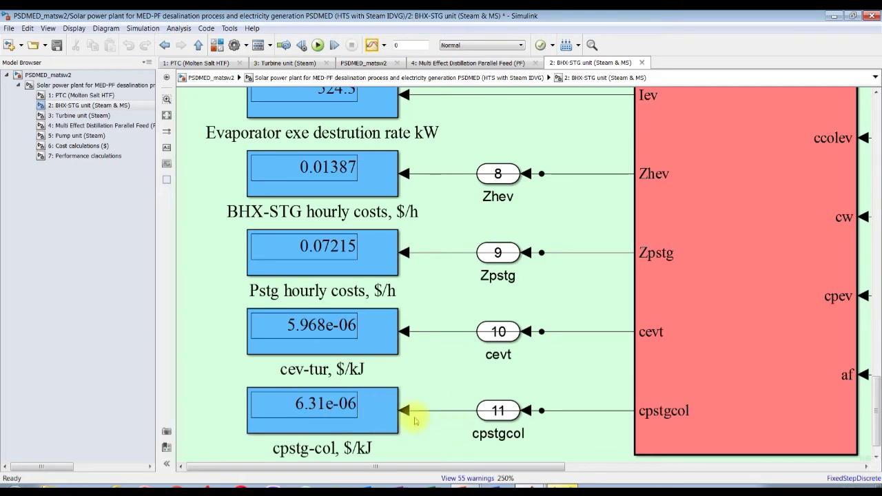
pyautogui.click(477, 418)
pyautogui.scroll(-1, 407, 428)
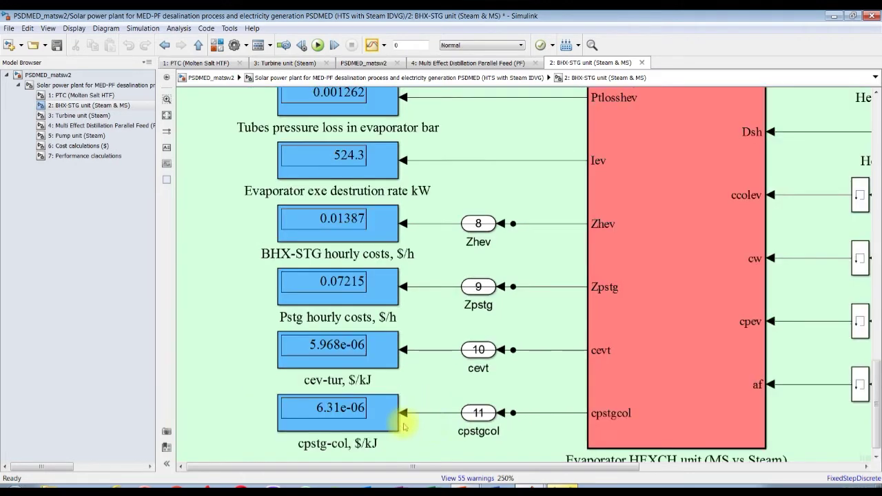
pyautogui.click(289, 418)
pyautogui.scroll(-1, 289, 417)
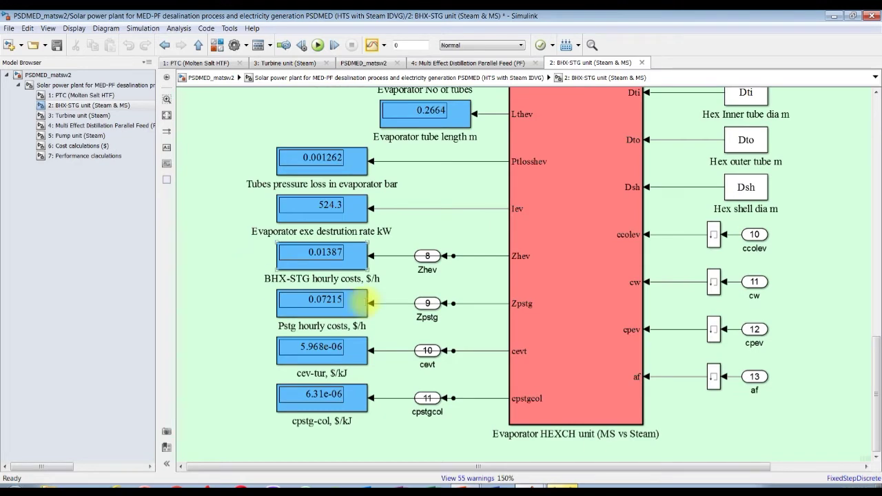
pyautogui.scroll(-3, 531, 313)
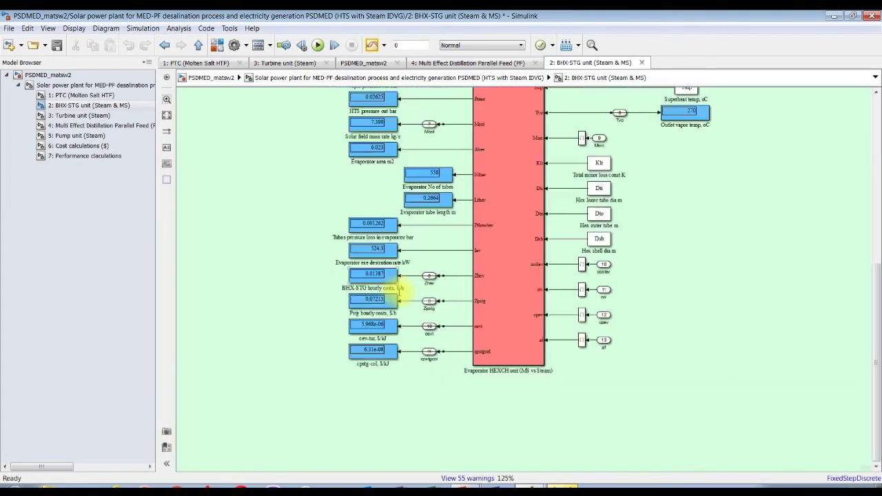
pyautogui.moveTo(880, 310); pyautogui.dragTo(585, 122)
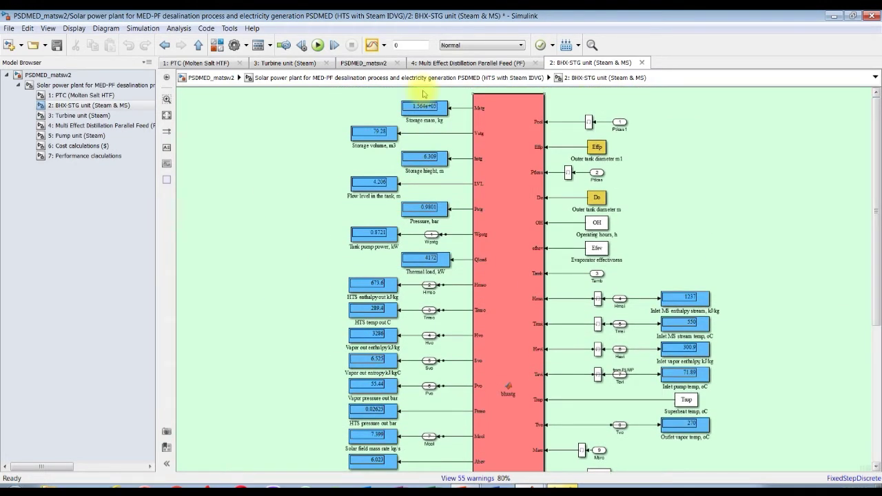
# - Open the Turbine unit (Steam) subsystem and examine its power output
pyautogui.click(103, 115)
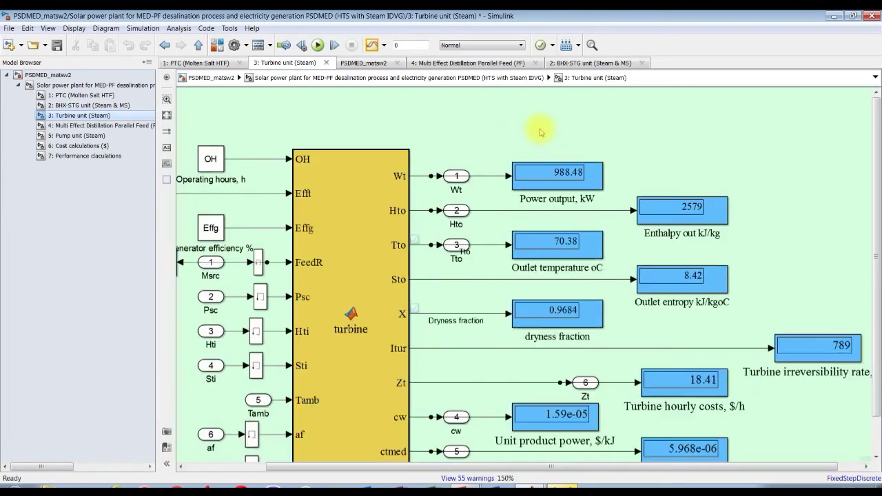
pyautogui.scroll(3, 591, 194)
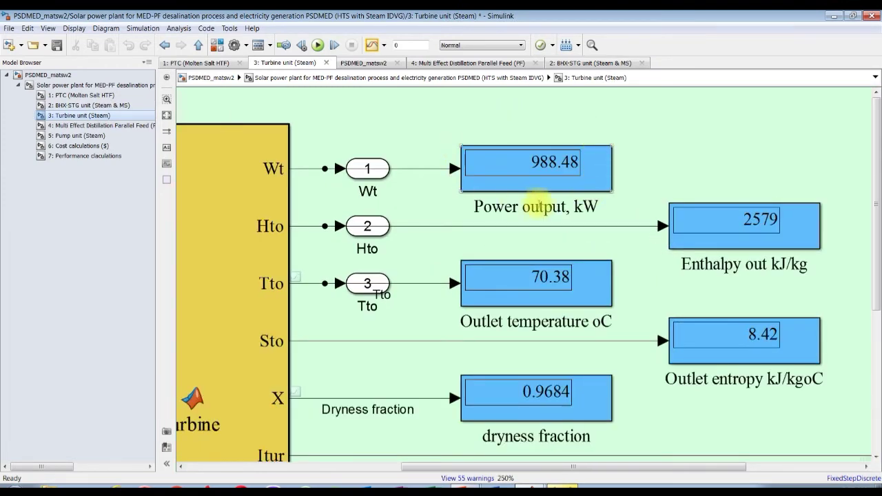
pyautogui.scroll(2, 517, 138)
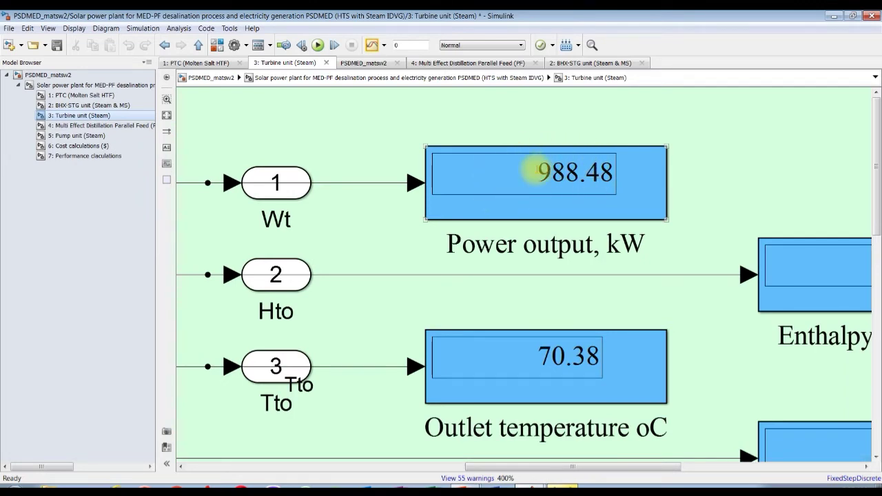
pyautogui.scroll(-2, 546, 171)
pyautogui.scroll(-2, 542, 171)
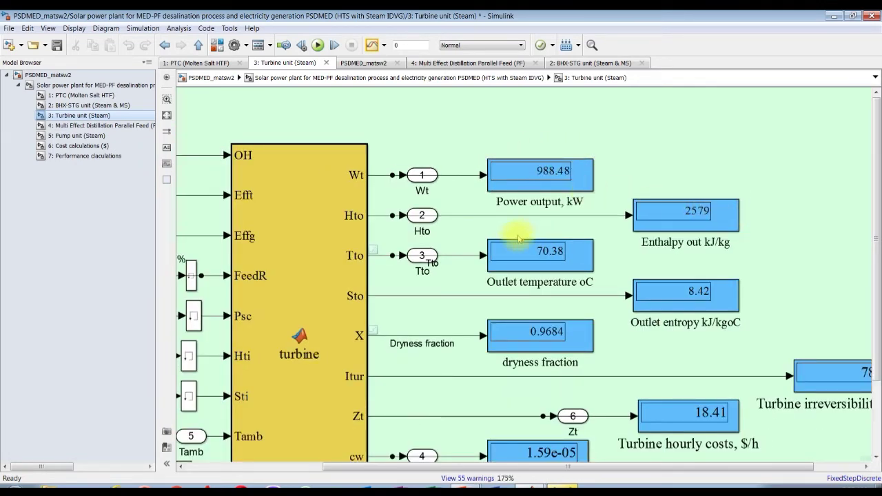
# - Examine the turbine's outlet temperature, outlet enthalpy and outlet entropy
pyautogui.scroll(4, 558, 257)
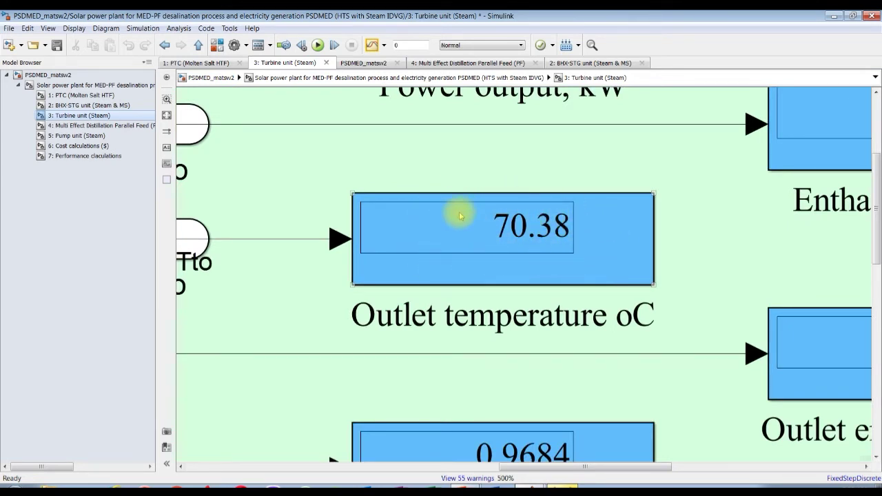
pyautogui.scroll(-1, 460, 214)
pyautogui.scroll(-3, 507, 222)
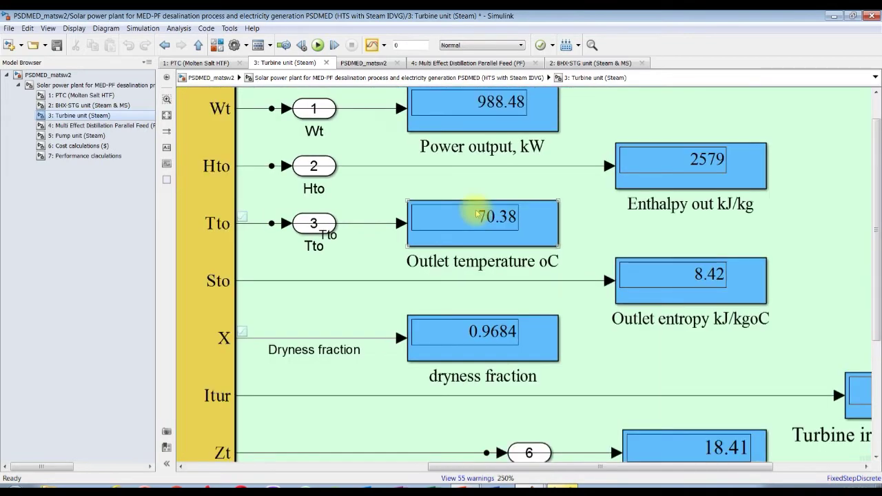
pyautogui.scroll(-1, 476, 222)
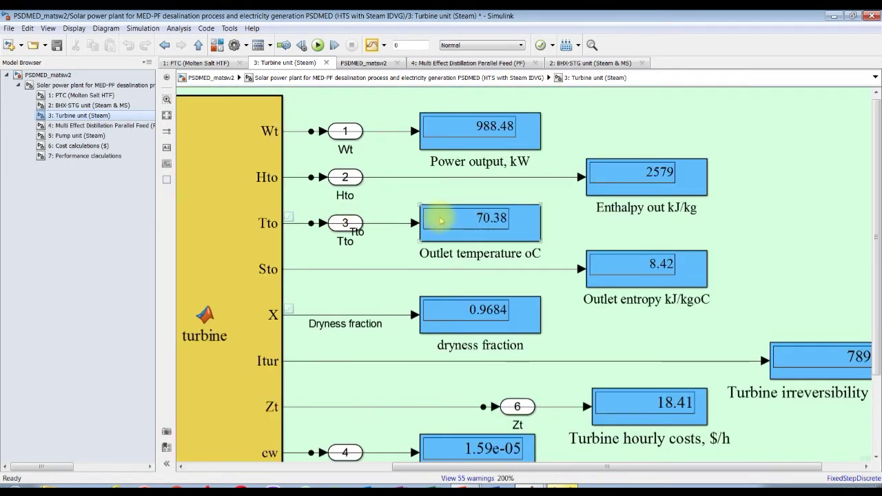
pyautogui.scroll(-1, 444, 223)
pyautogui.scroll(-1, 503, 229)
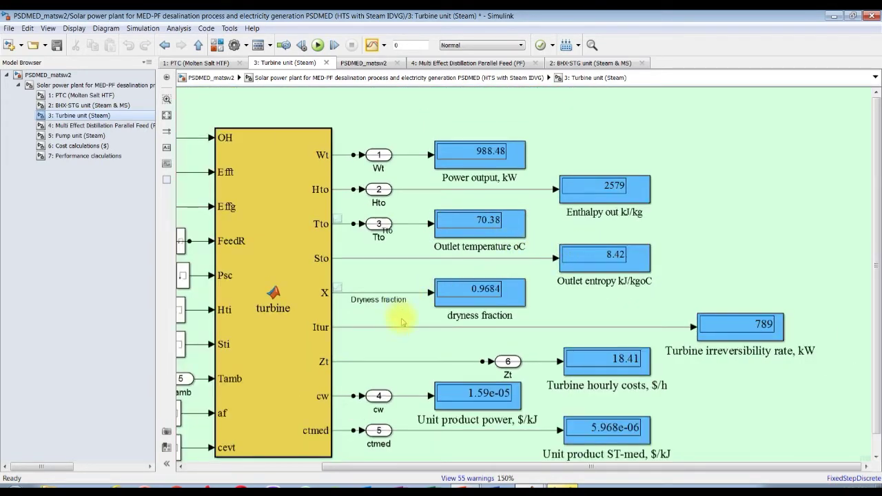
# - Examine the turbine's dryness fraction, irreversibility rate, hourly costs and unit product costs
pyautogui.scroll(3, 485, 307)
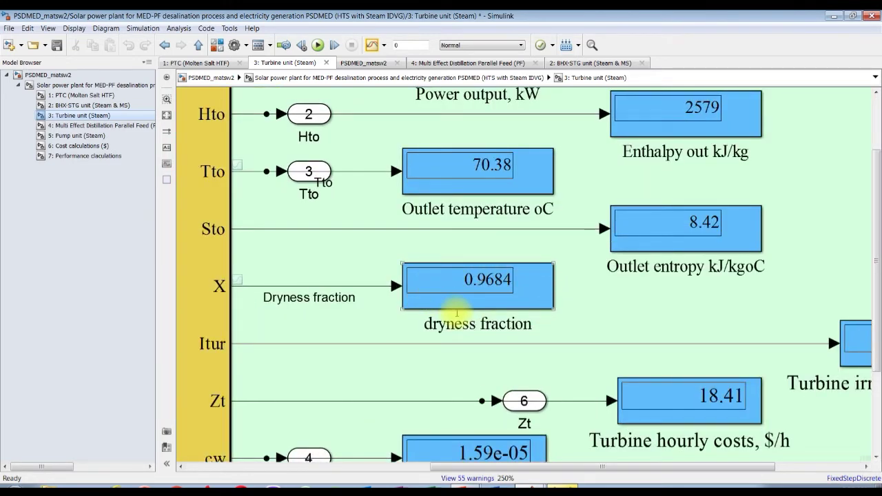
pyautogui.scroll(-1, 456, 313)
pyautogui.scroll(-1, 518, 348)
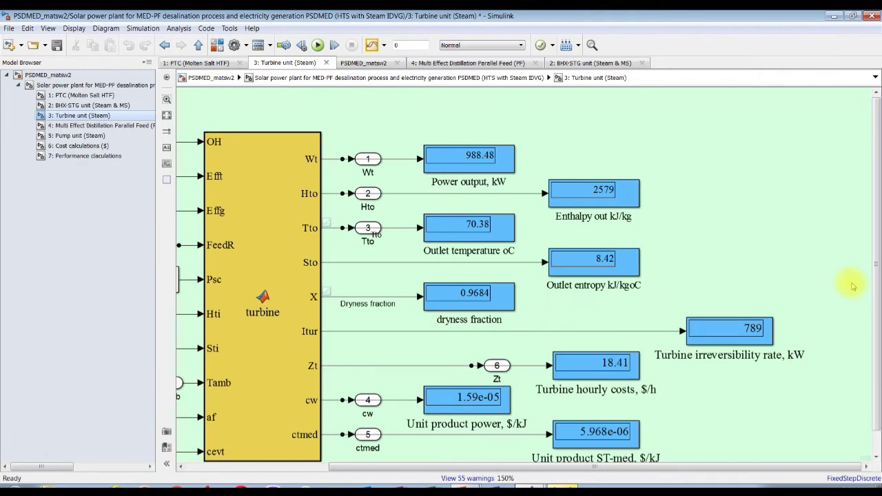
pyautogui.scroll(-1, 852, 307)
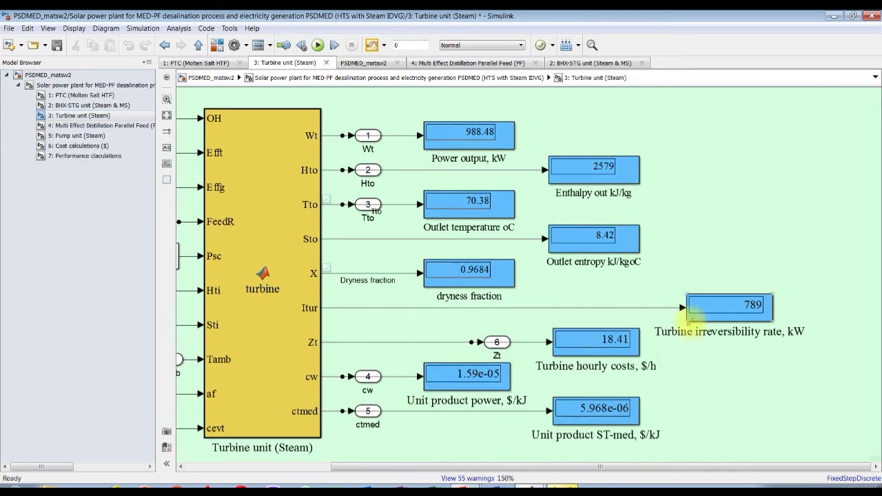
# - Open the Multi Effect Distillation Parallel Feed subsystem and examine its steam flow rate and feed, product, brine and salinity profiles
pyautogui.click(65, 126)
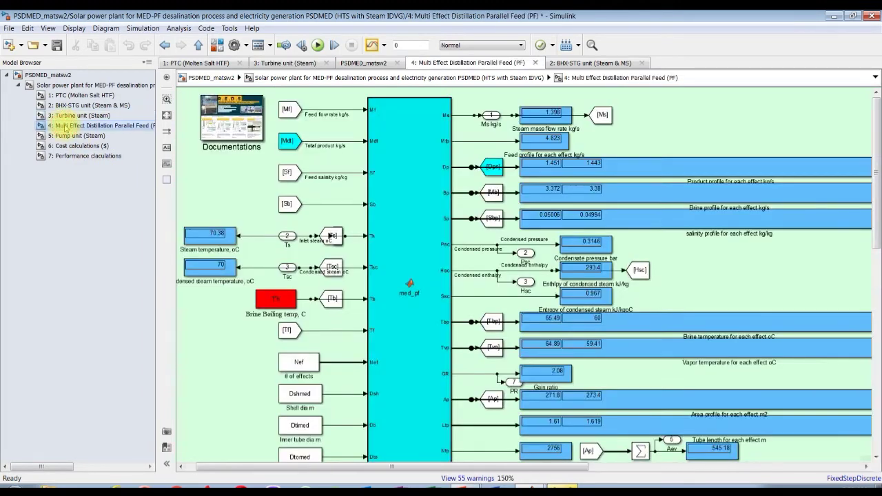
pyautogui.scroll(3, 662, 119)
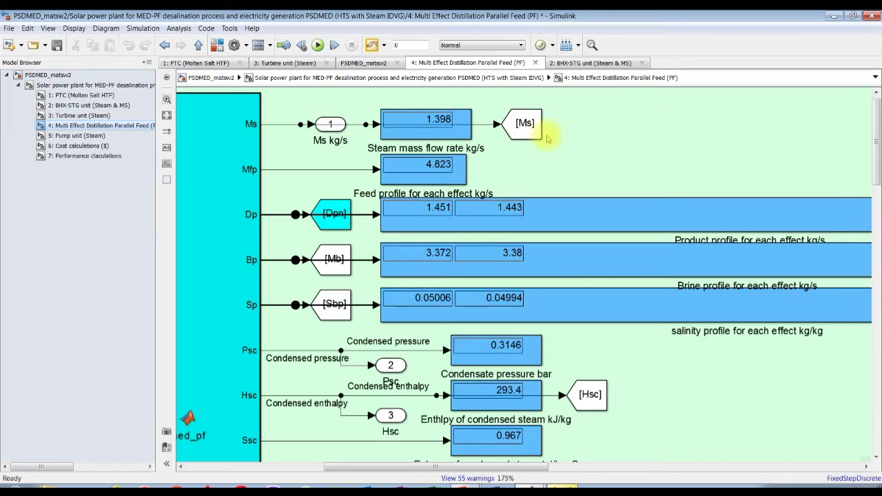
pyautogui.click(330, 125)
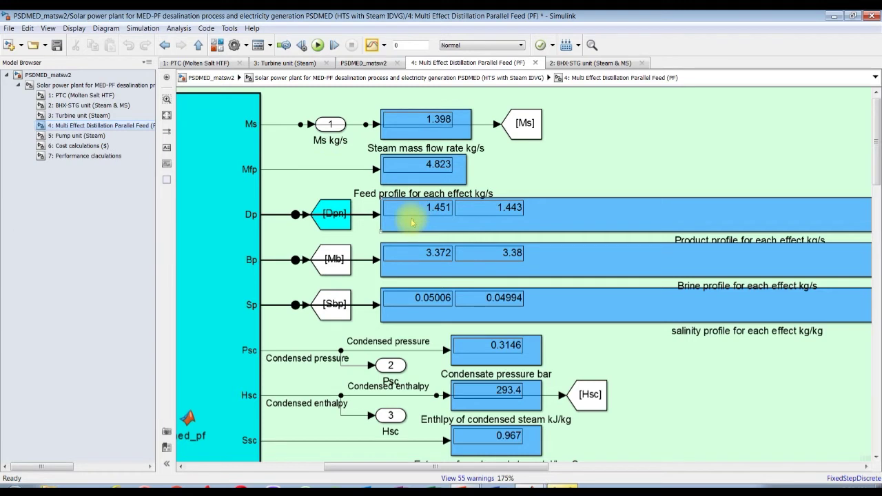
pyautogui.click(335, 215)
pyautogui.click(403, 263)
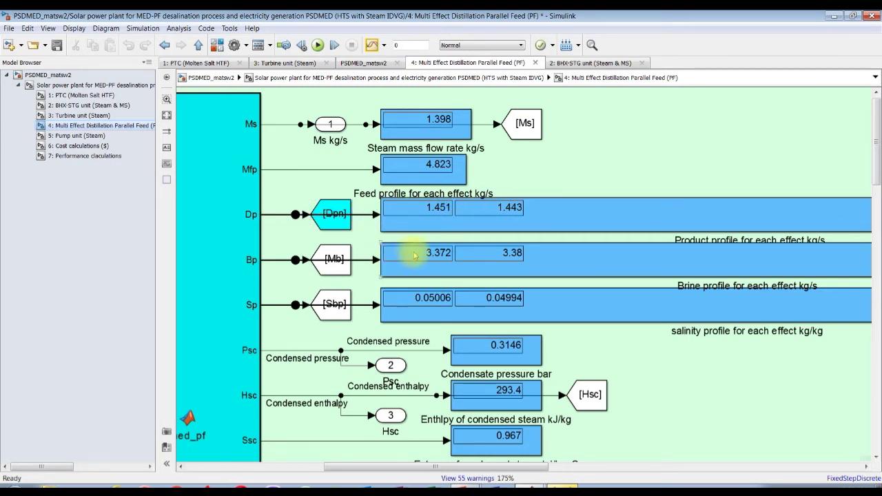
pyautogui.click(428, 314)
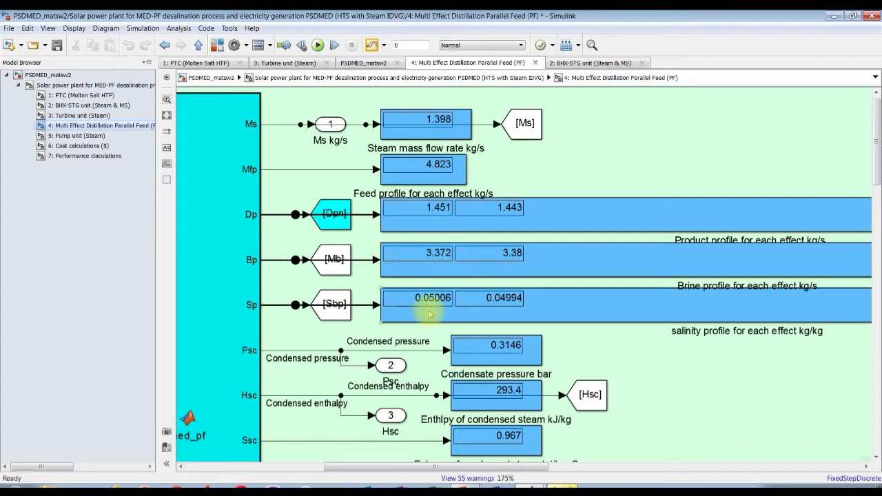
# - Examine the MED-PF condensate properties, brine and vapor temperatures, gain ratio, area profile, tube length and number of tubes per effect
pyautogui.moveTo(876, 166); pyautogui.dragTo(876, 211)
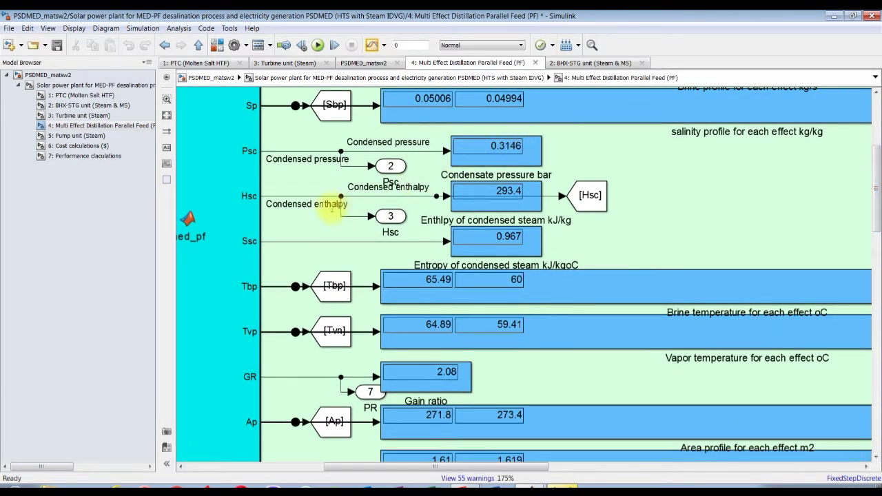
pyautogui.moveTo(878, 205); pyautogui.dragTo(876, 236)
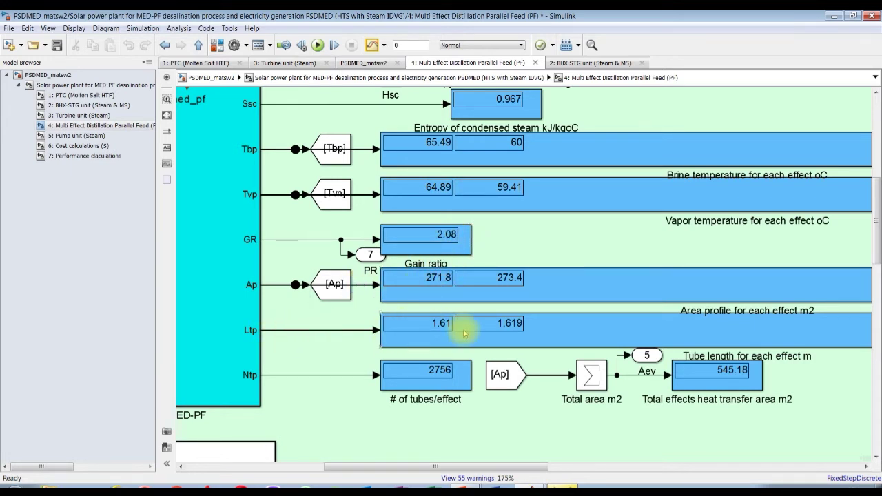
pyautogui.scroll(2, 456, 327)
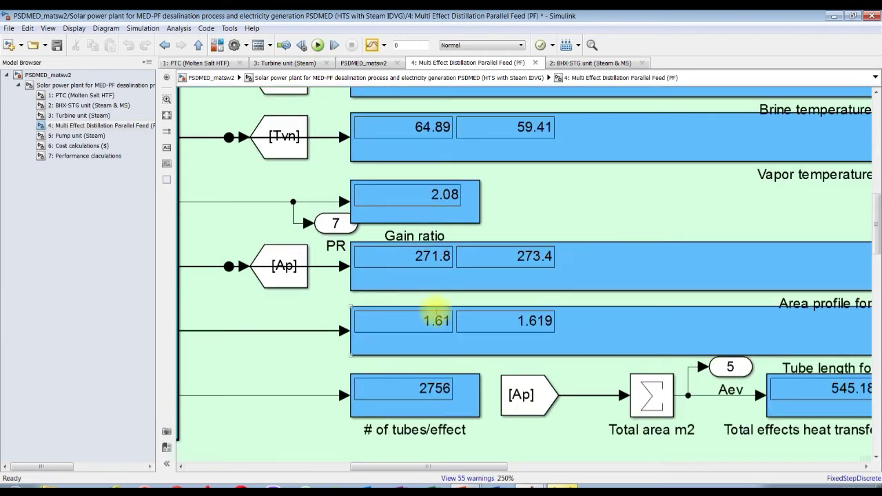
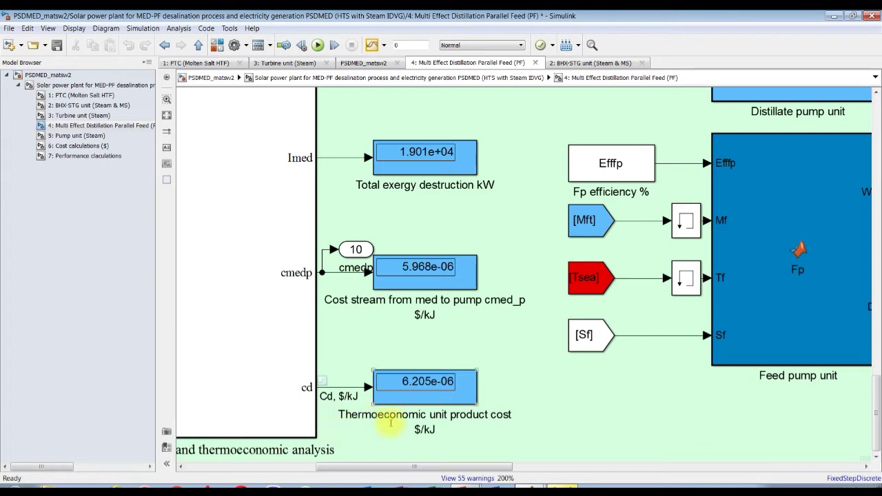
# - Examine the MED exergy and thermoeconomic analysis results: total exergy destruction, cost stream to the pump and thermoeconomic unit product cost
pyautogui.scroll(3, 447, 417)
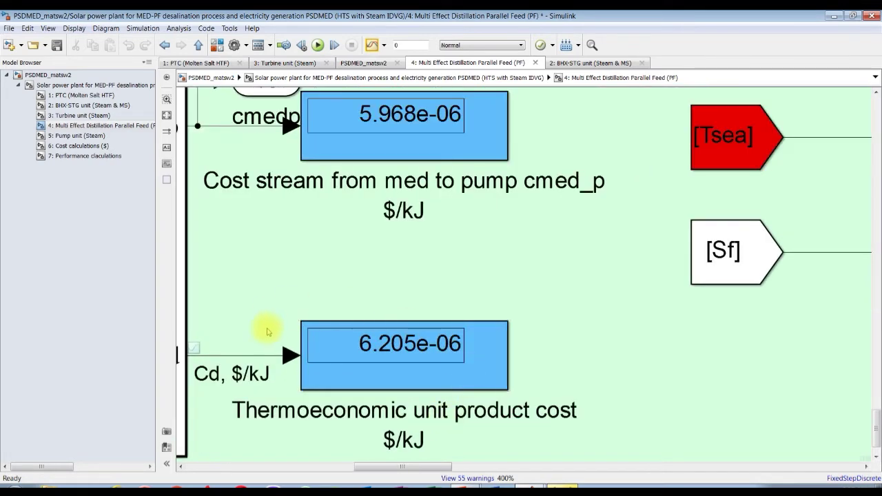
pyautogui.click(456, 330)
pyautogui.scroll(-1, 427, 334)
pyautogui.scroll(-1, 310, 329)
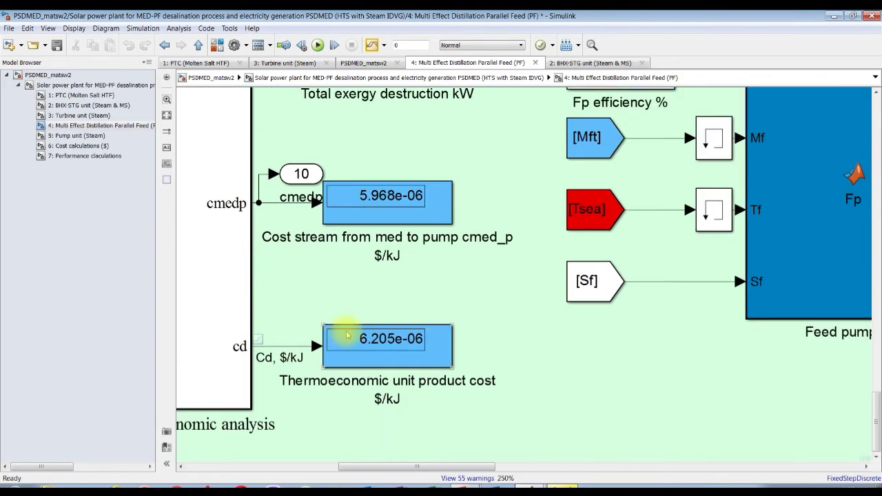
pyautogui.moveTo(876, 410)
pyautogui.mouseDown()
pyautogui.moveTo(877, 396)
pyautogui.moveTo(877, 406)
pyautogui.mouseUp()
pyautogui.moveTo(436, 466); pyautogui.dragTo(417, 466)
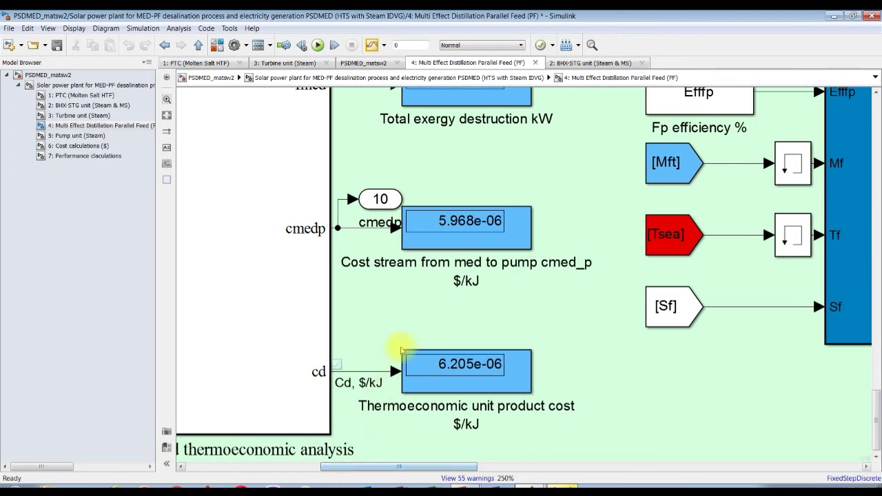
pyautogui.scroll(-1, 303, 323)
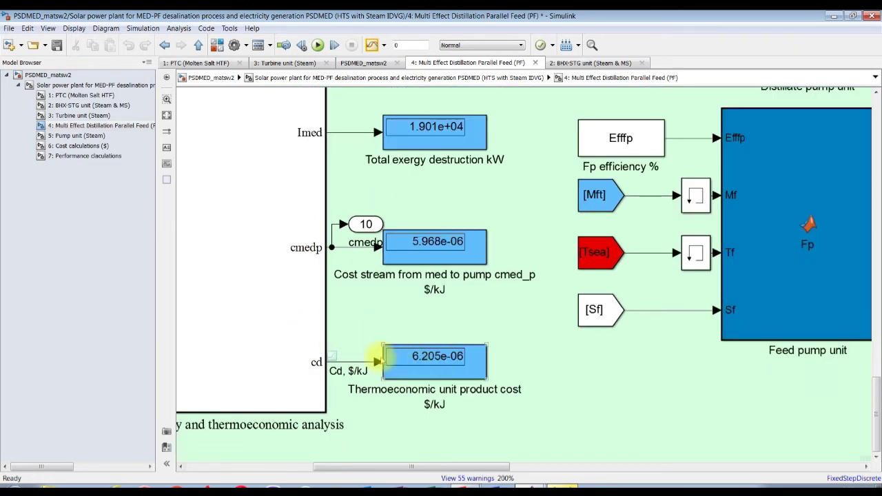
pyautogui.scroll(-1, 402, 327)
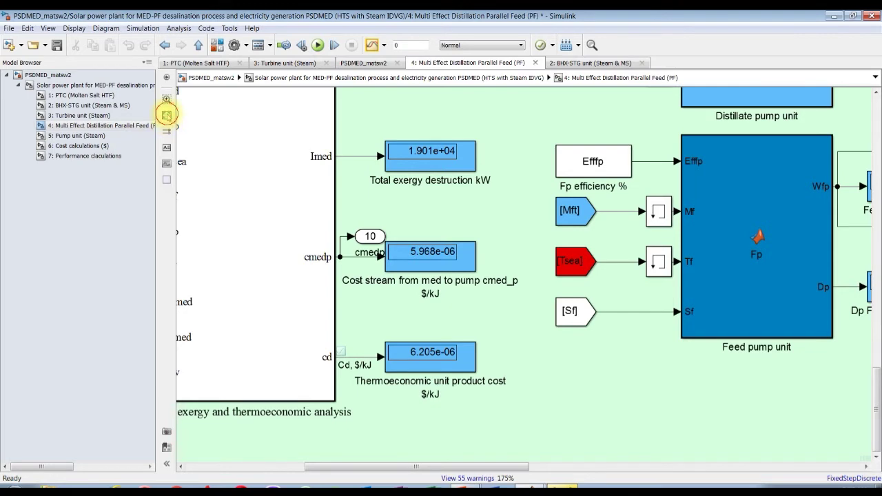
# - Open the Pump unit (Steam) subsystem and examine the pump work, outlet conditions, irreversibility rate, hourly cost and unit product cost
pyautogui.click(167, 115)
pyautogui.click(69, 136)
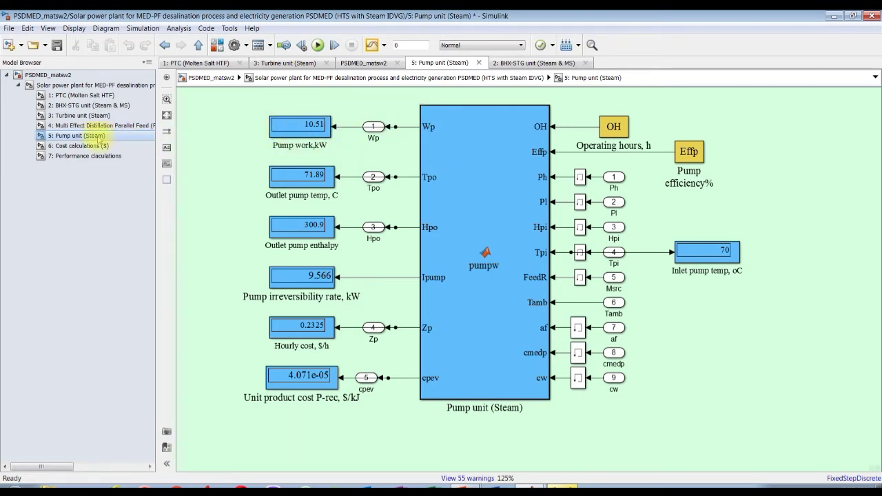
# - Open the Cost calculations subsystem and examine the MED and total plant IC&OM costs and the unit product cost
pyautogui.click(77, 146)
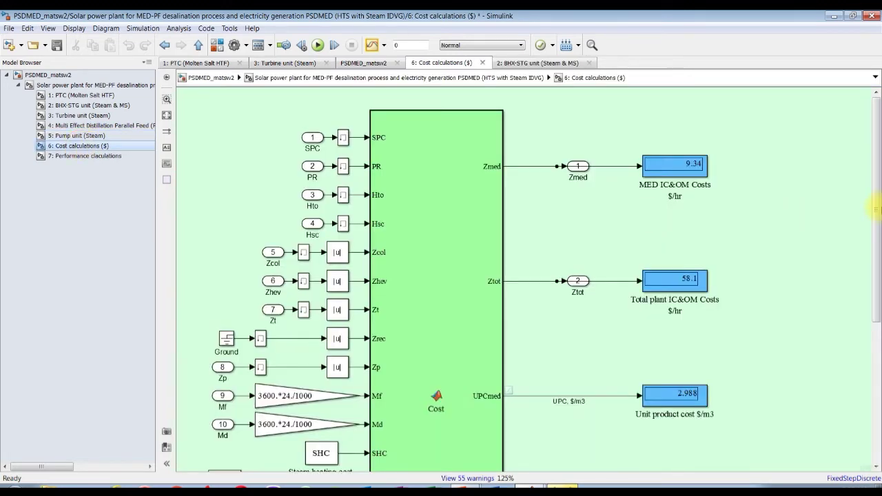
pyautogui.scroll(3, 786, 148)
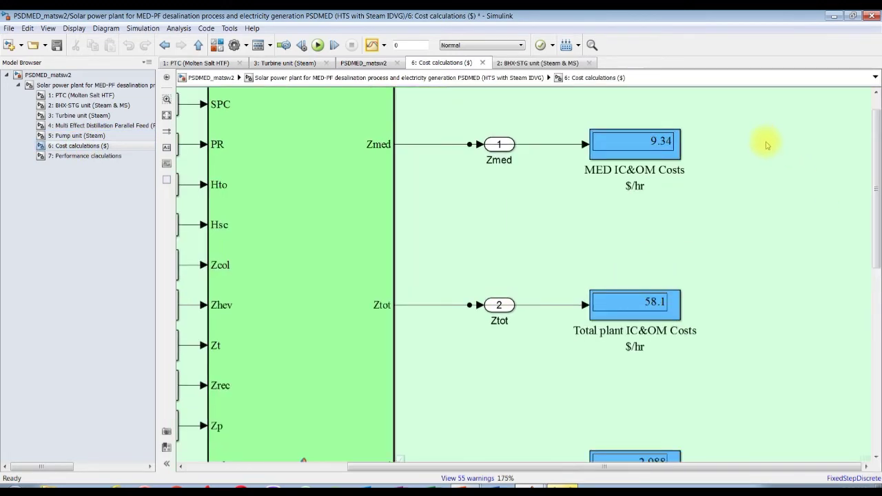
pyautogui.moveTo(876, 219); pyautogui.dragTo(878, 260)
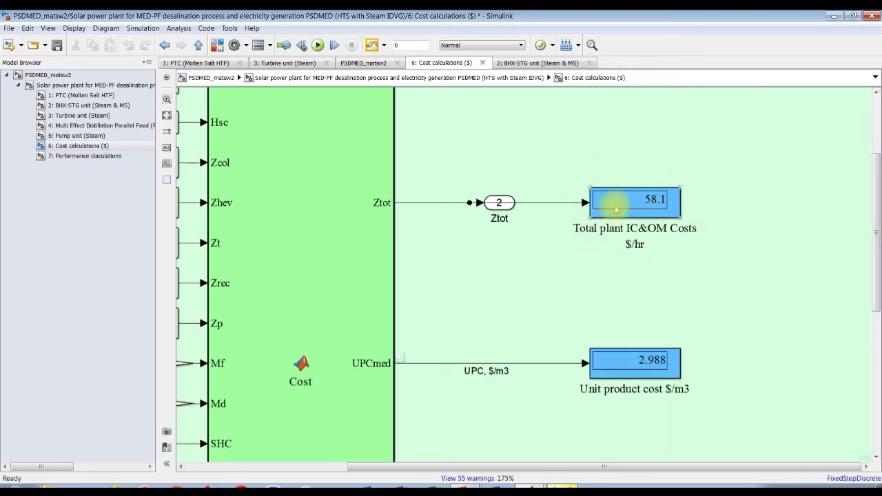
pyautogui.scroll(-1, 876, 281)
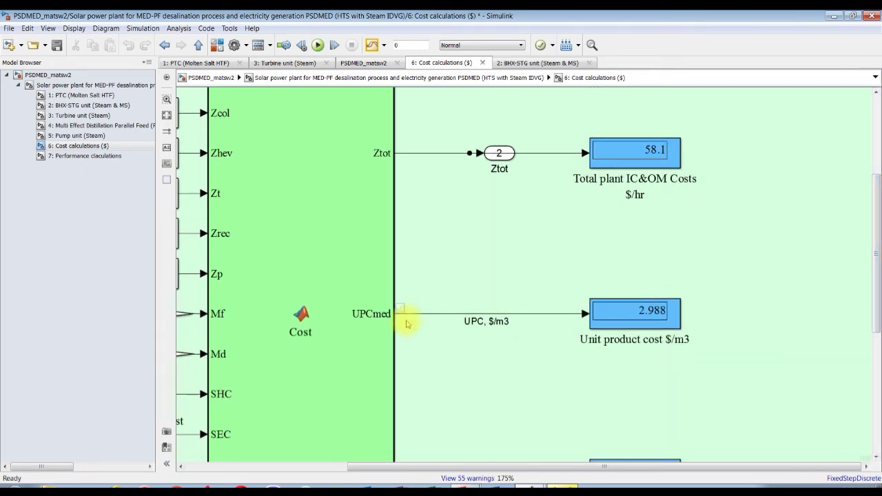
pyautogui.keyDown('ctrl'); pyautogui.scroll(2, 693, 322); pyautogui.keyUp('ctrl')
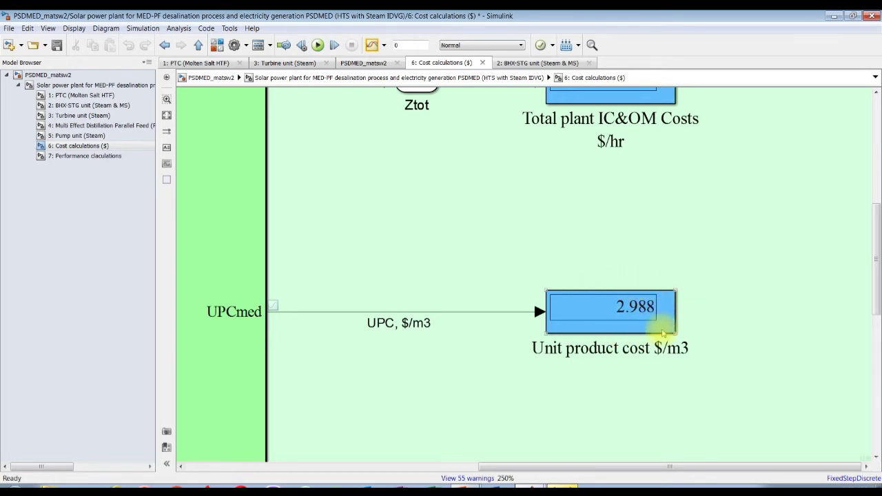
pyautogui.moveTo(876, 271); pyautogui.dragTo(877, 281)
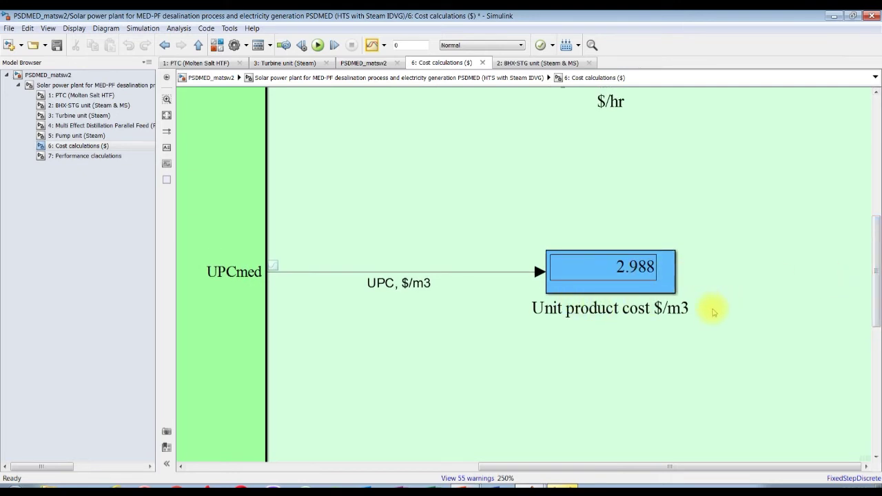
pyautogui.moveTo(877, 298); pyautogui.dragTo(876, 260)
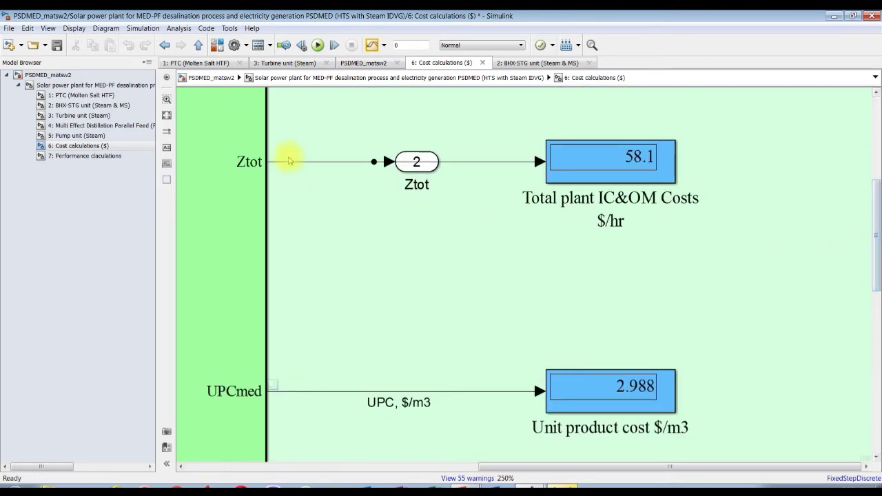
# - Open the performance calculations subsystem and examine specific power consumption, gain ratio, total irreversibility rate, Rankine efficiency and total exergy efficiency
pyautogui.click(166, 115)
pyautogui.click(86, 156)
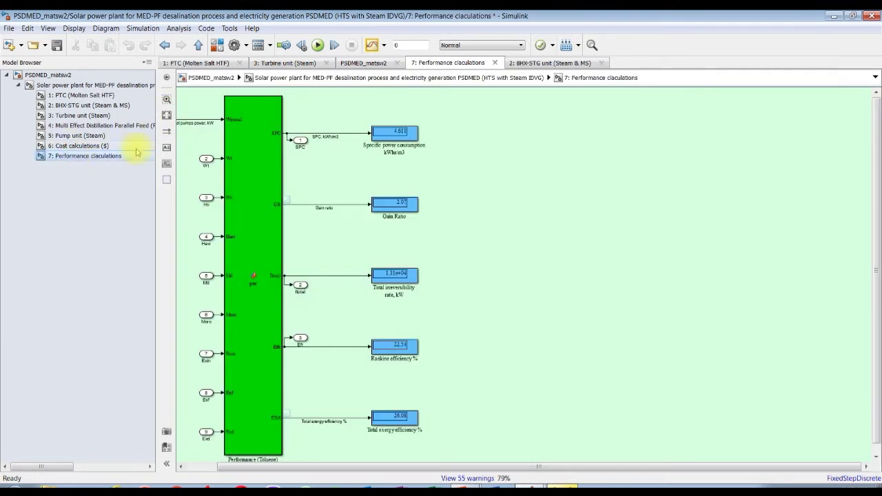
pyautogui.scroll(3, 394, 170)
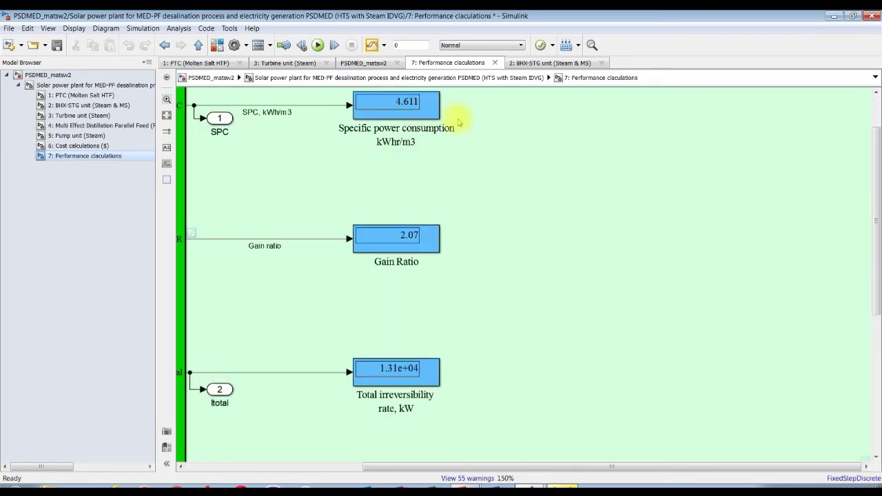
pyautogui.scroll(2, 689, 154)
pyautogui.scroll(2, 365, 153)
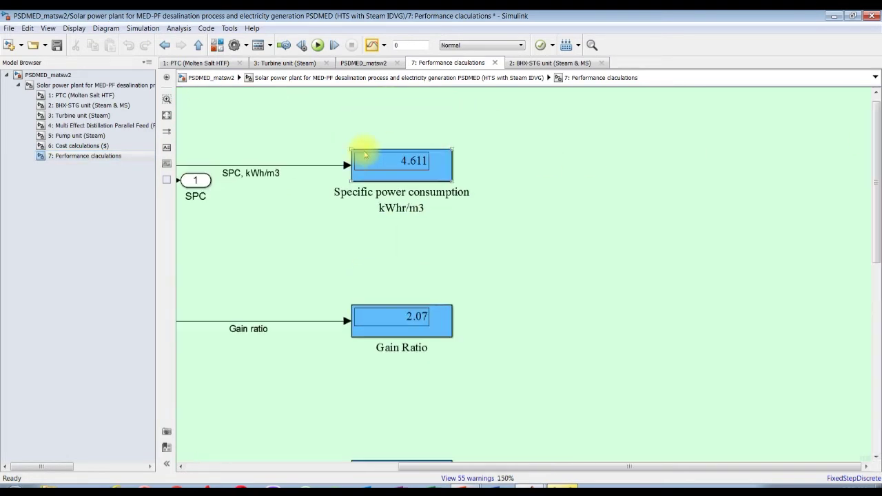
pyautogui.moveTo(874, 253); pyautogui.dragTo(874, 368)
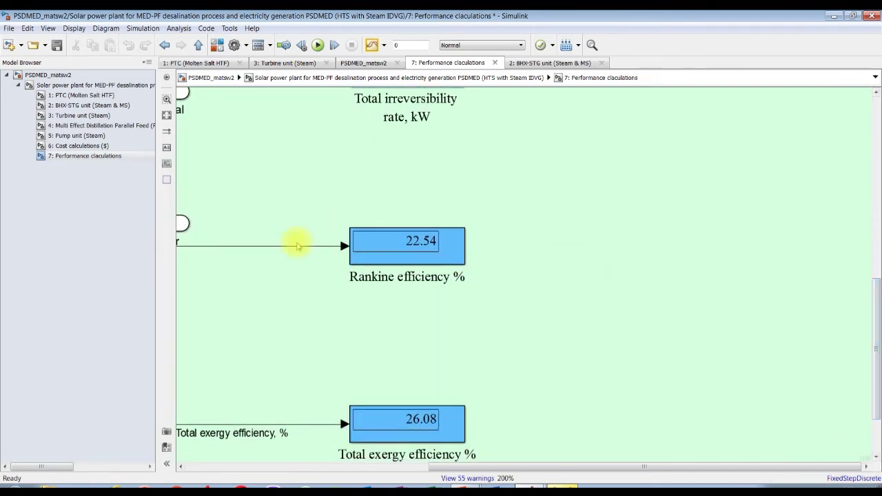
pyautogui.moveTo(874, 314); pyautogui.dragTo(870, 279)
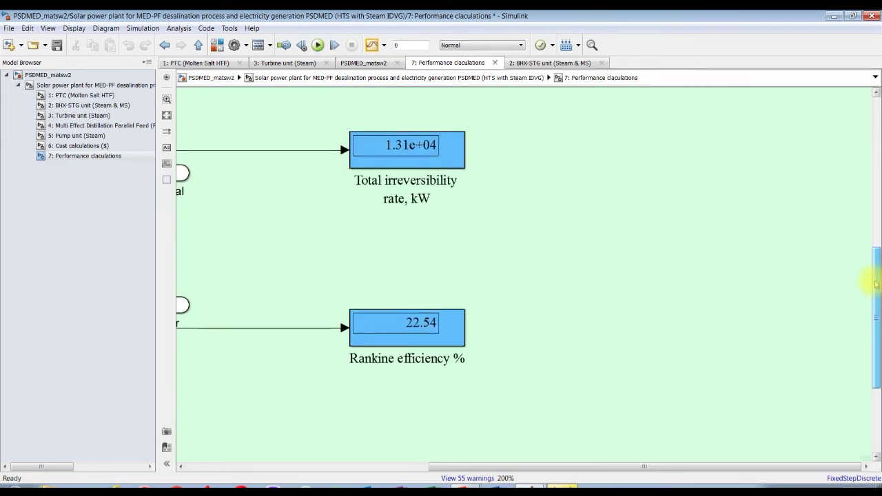
pyautogui.moveTo(529, 467); pyautogui.dragTo(339, 449)
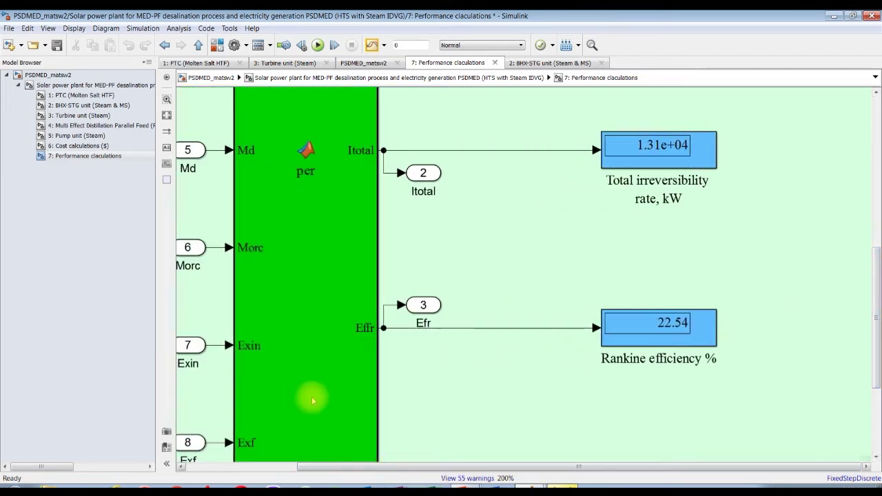
pyautogui.click(166, 115)
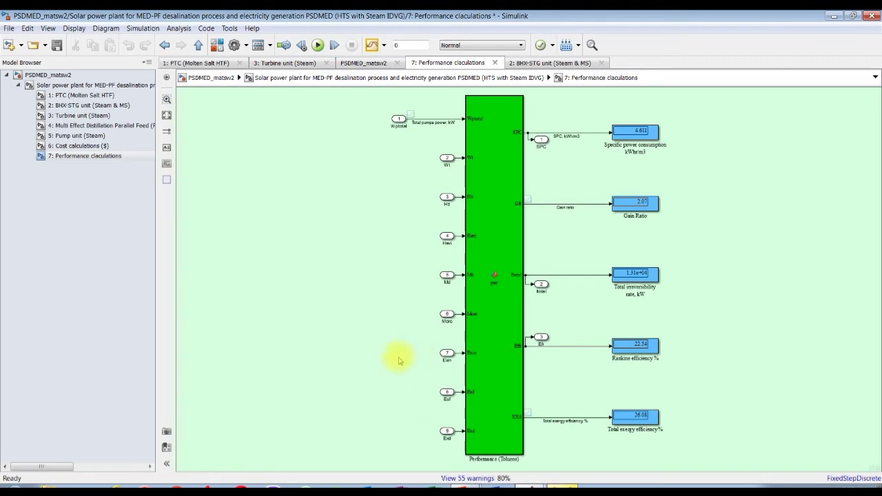
# - Return to the plant-level diagram and examine the Data Results display with its labelled input signals
pyautogui.click(73, 95)
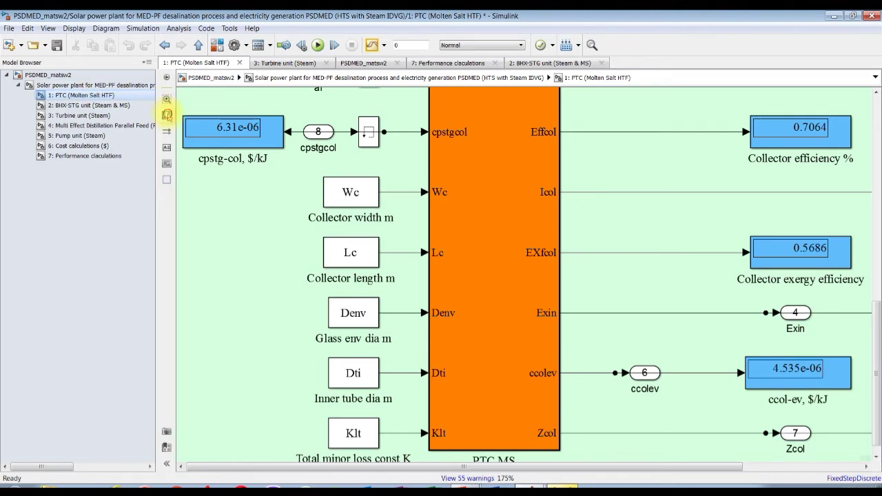
pyautogui.click(167, 116)
pyautogui.click(69, 85)
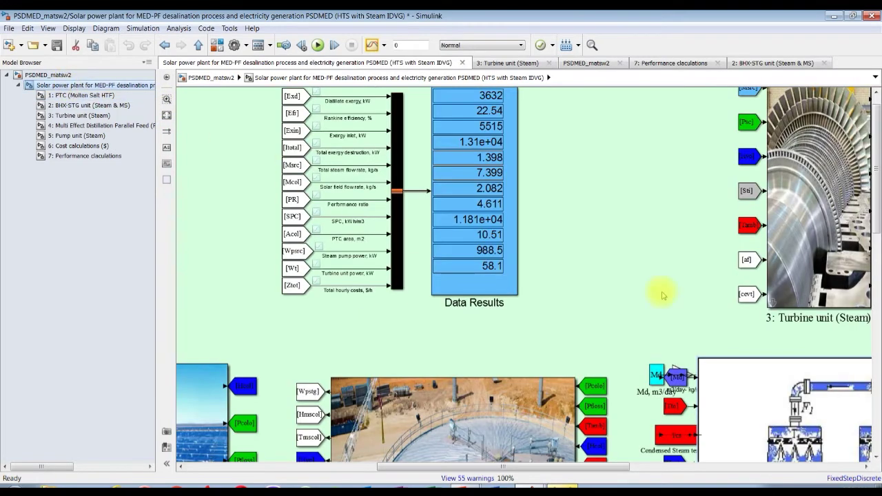
pyautogui.scroll(1, 491, 208)
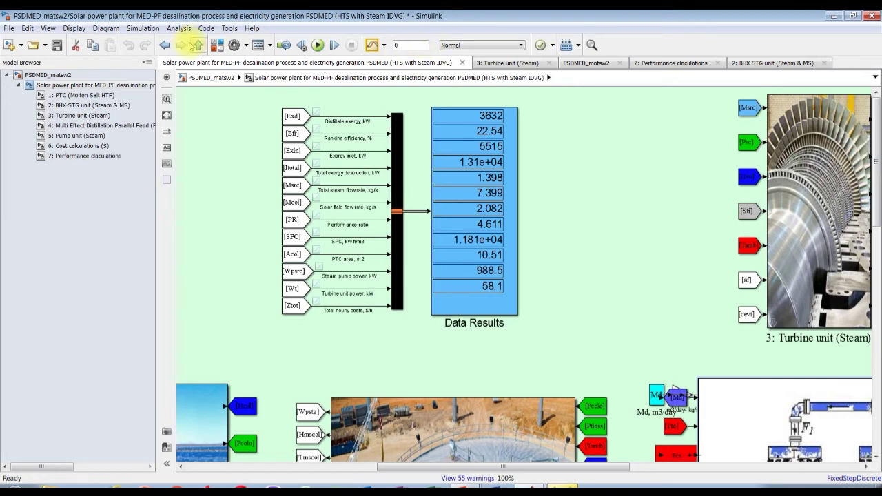
# - Set the simulation stop time to inf and save the model
pyautogui.click(57, 44)
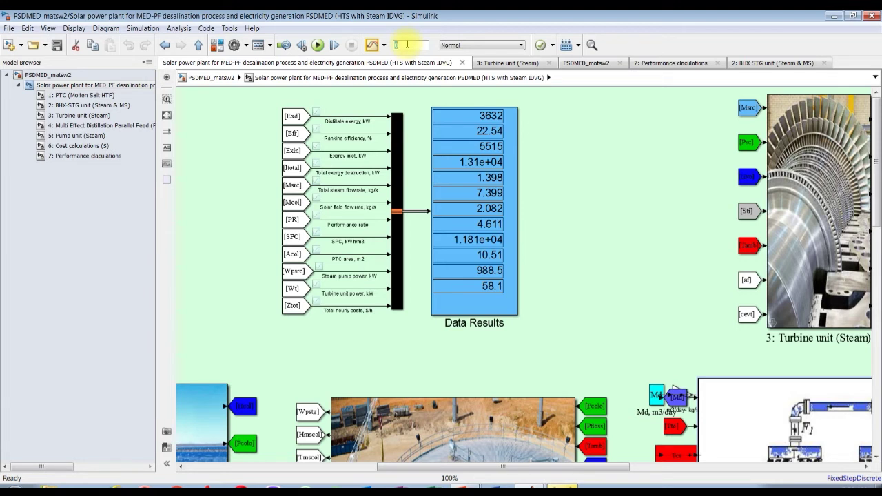
pyautogui.click(407, 44)
pyautogui.write('inf')
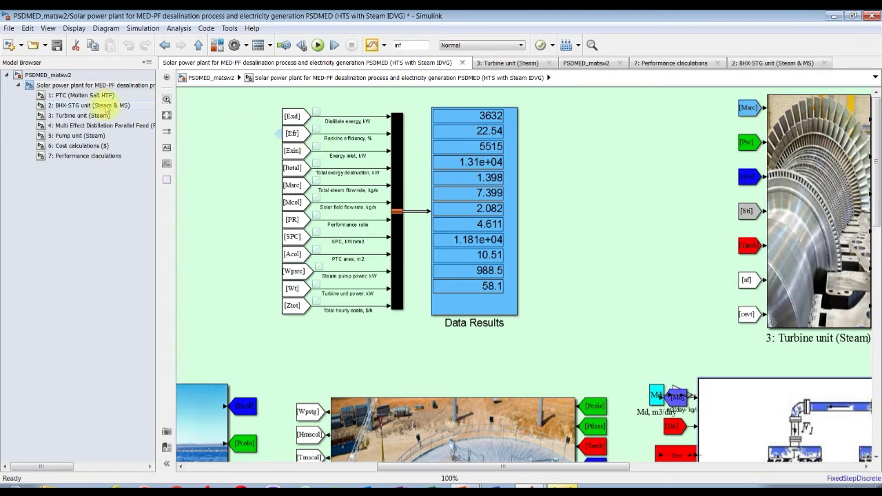
pyautogui.click(57, 45)
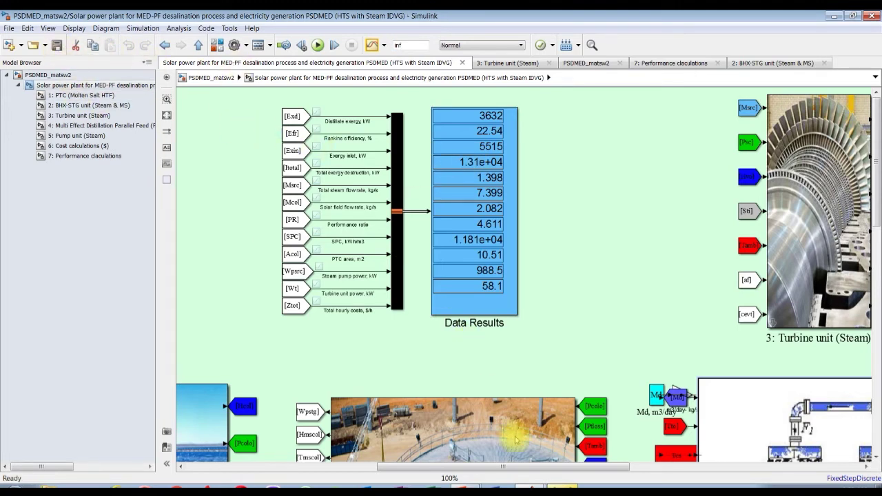
pyautogui.click(166, 115)
pyautogui.doubleClick(479, 223)
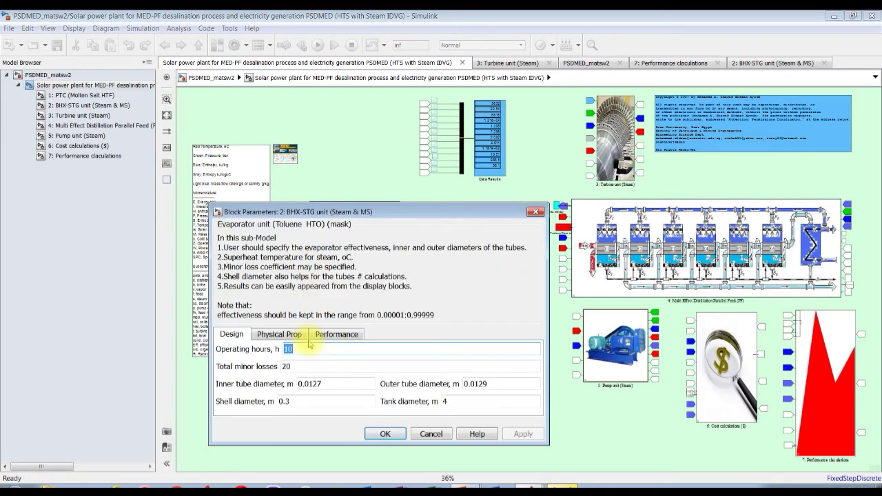
pyautogui.click(385, 433)
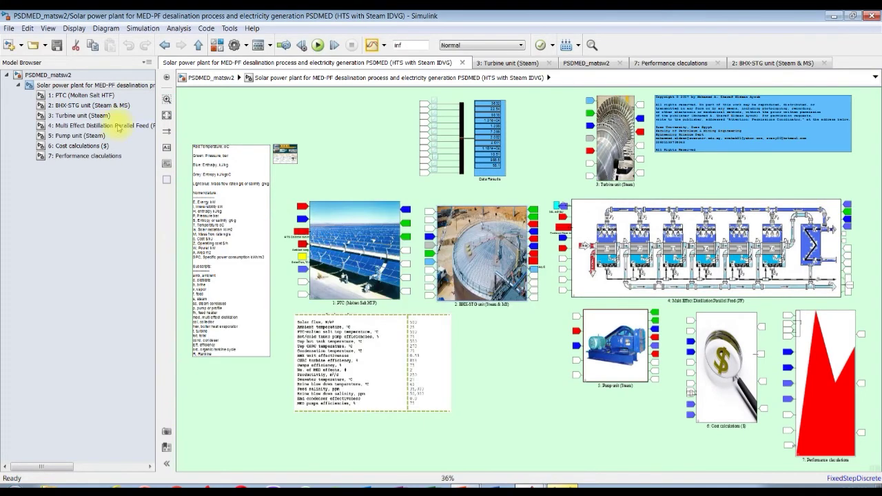
# - Open the solar power plant block's parameters at the model's top level and set the design productivity to 1000 m3/d
pyautogui.click(55, 75)
pyautogui.doubleClick(304, 132)
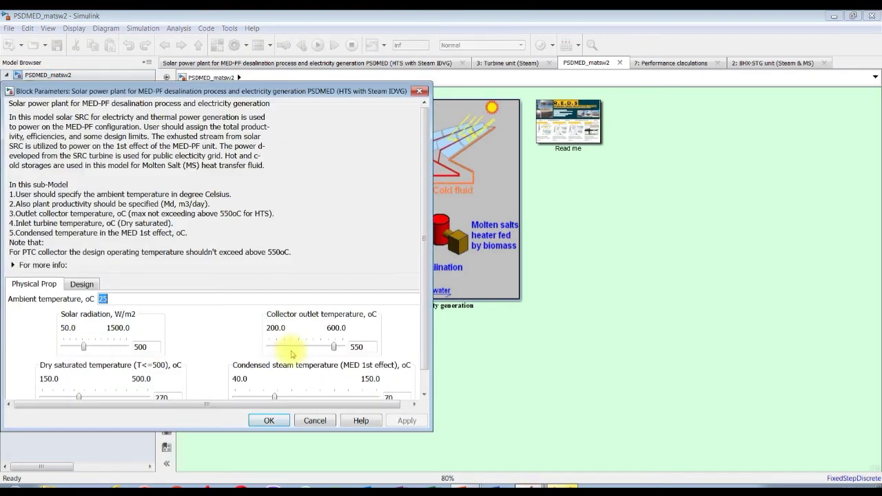
pyautogui.click(81, 284)
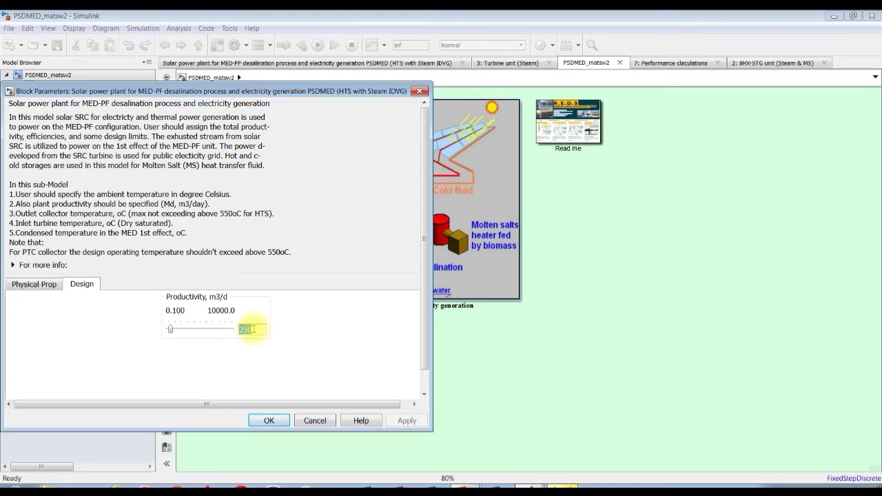
pyautogui.write('1000')
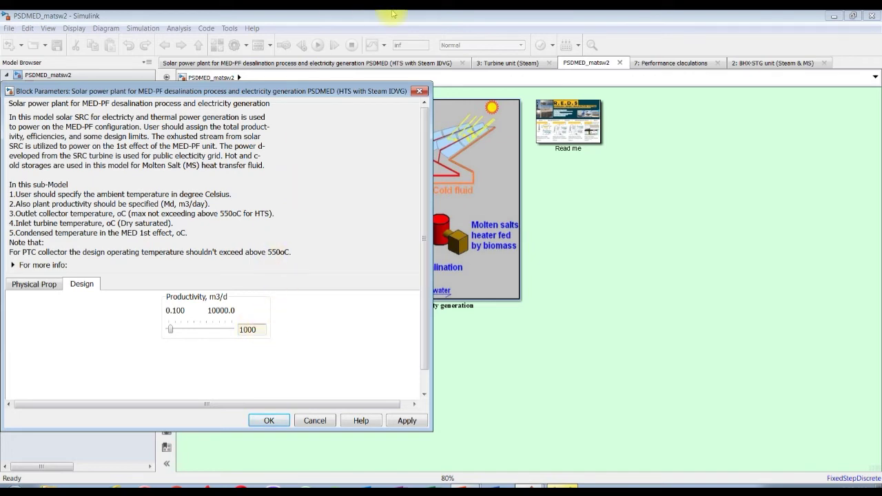
pyautogui.press('Return')
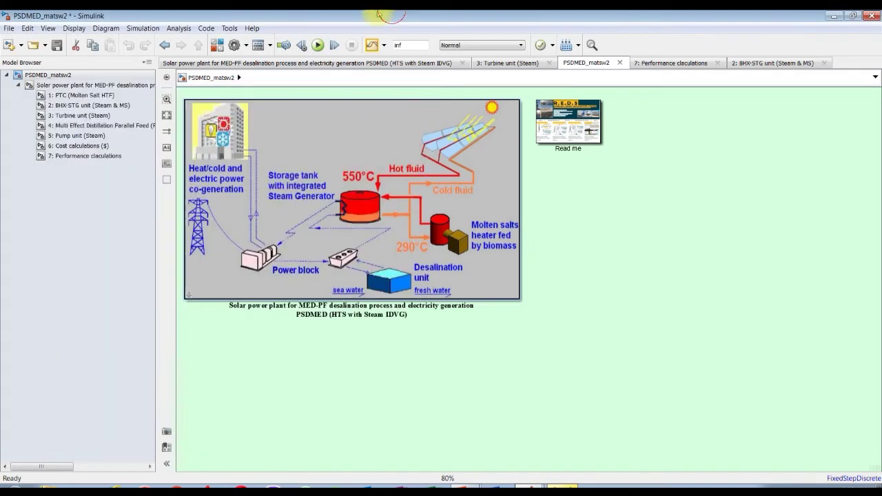
# - Open the Turbine unit (Steam) subsystem and show the plant parameters dialog over it, shortened and scrolled to the productivity slider
pyautogui.click(80, 115)
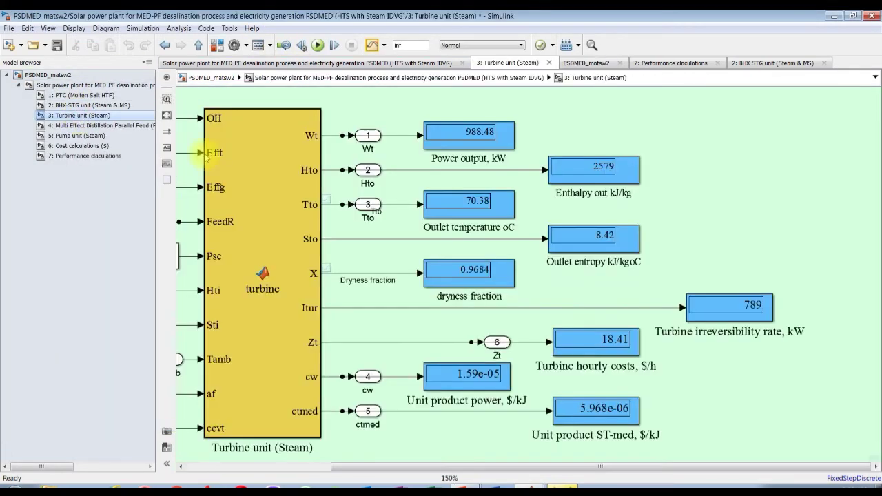
pyautogui.moveTo(533, 490)
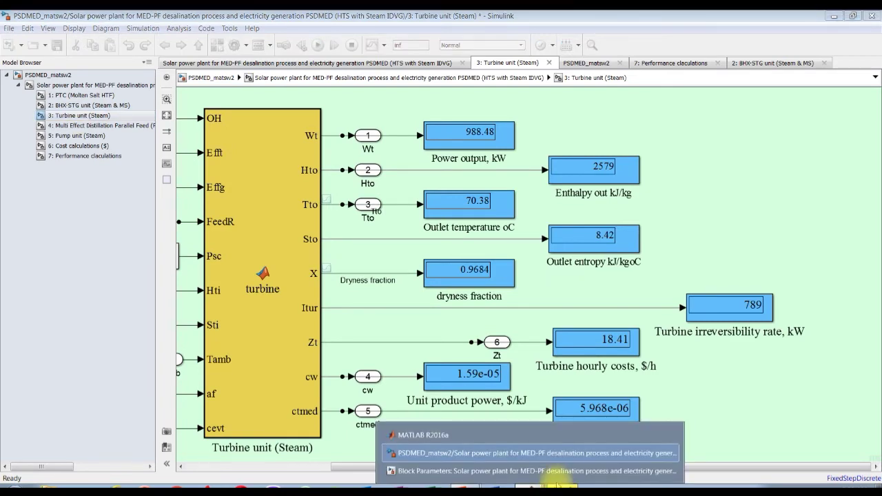
pyautogui.click(414, 465)
pyautogui.click(405, 420)
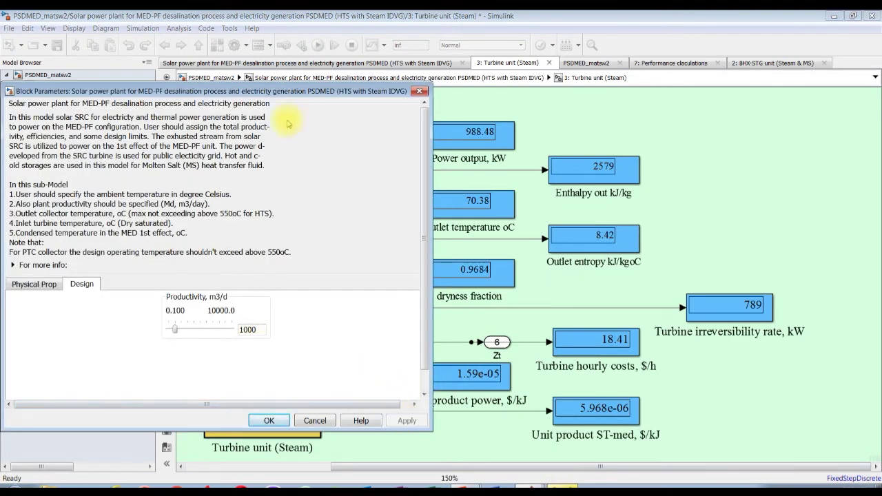
pyautogui.moveTo(280, 85); pyautogui.dragTo(275, 270)
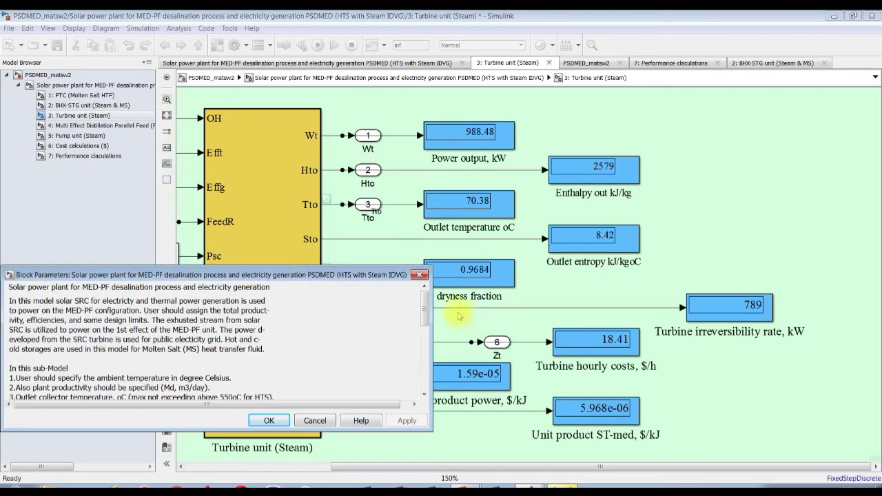
pyautogui.moveTo(425, 310); pyautogui.dragTo(423, 365)
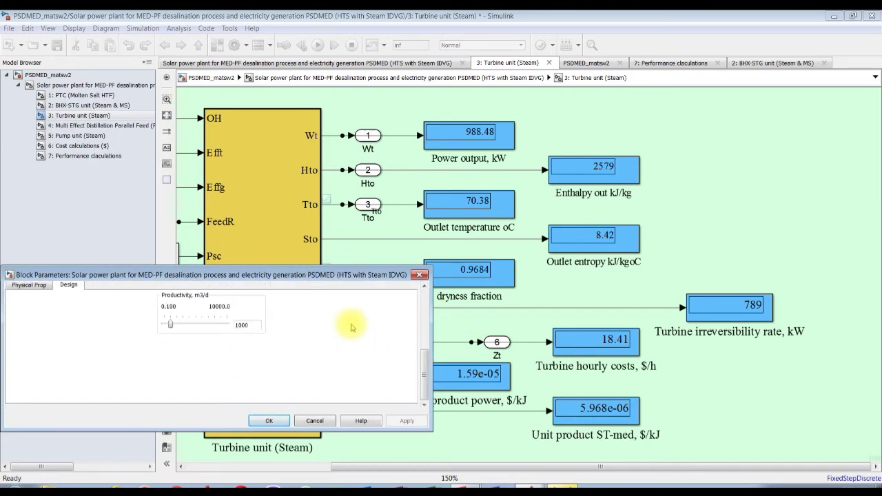
# - Run the simulation and bring the plant parameters dialog back in front of the turbine results
pyautogui.click(448, 14)
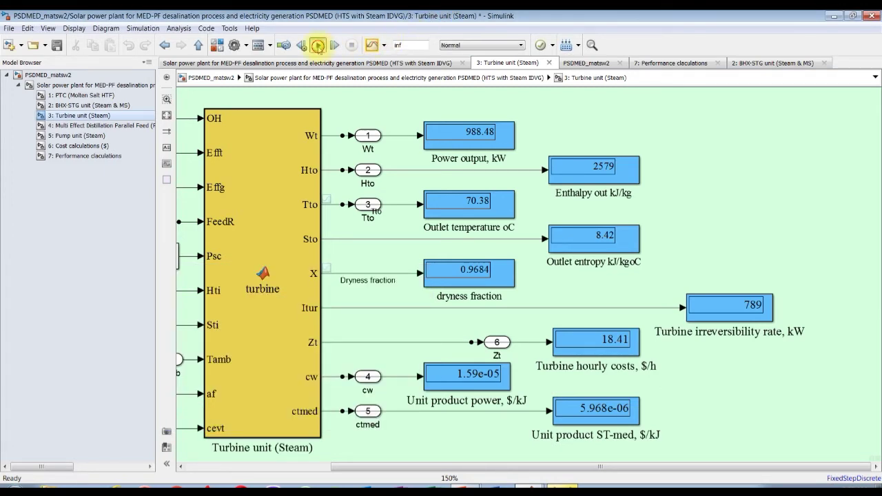
pyautogui.click(318, 46)
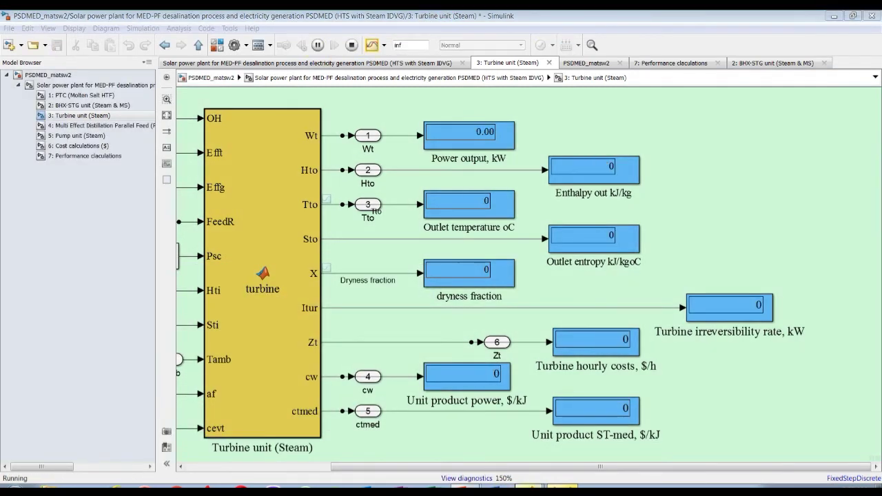
pyautogui.click(537, 491)
pyautogui.click(483, 468)
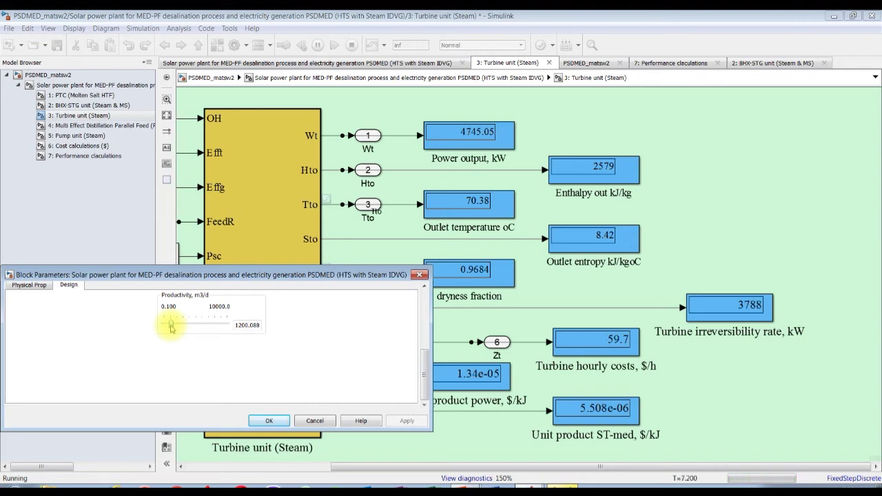
# - Raise the plant's design productivity gradually to about 5000 m3/d while the simulation runs, and accept the block parameters
pyautogui.click(171, 328)
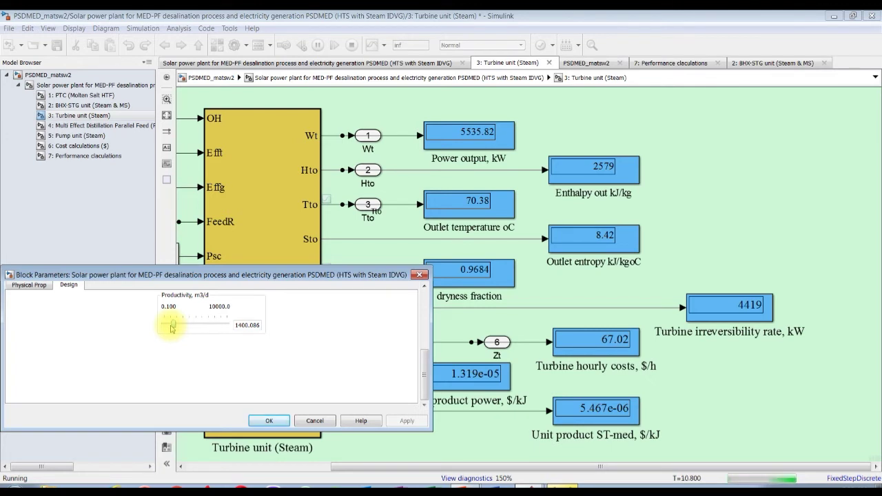
pyautogui.click(172, 329)
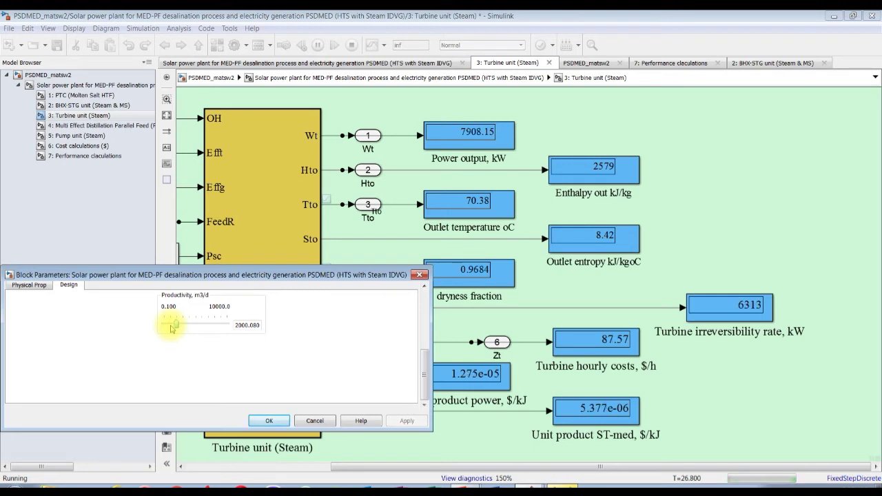
pyautogui.press('Right')
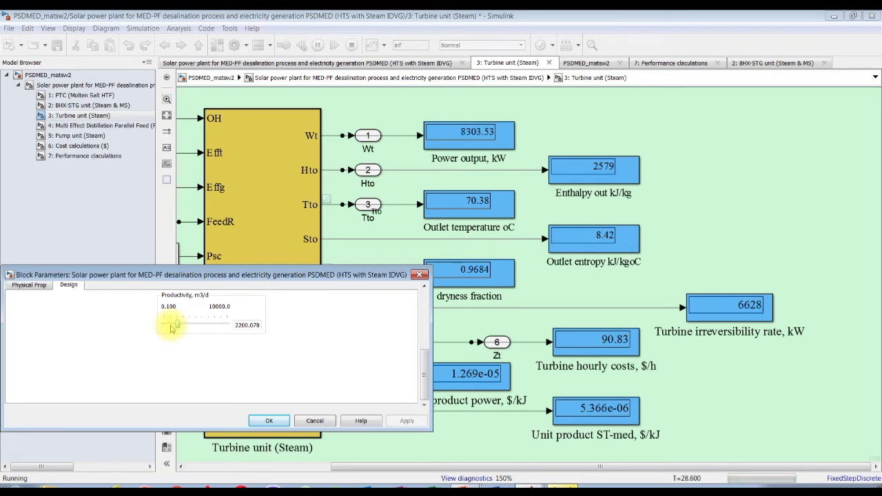
pyautogui.press('Right')
pyautogui.press('Right')
pyautogui.press('Right')
pyautogui.press('Right')
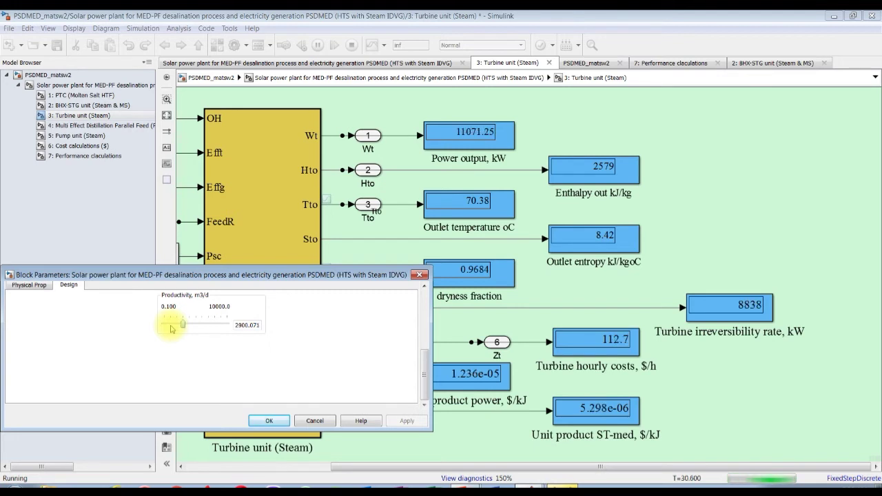
pyautogui.press('Right')
pyautogui.press('Right')
pyautogui.press('Right')
pyautogui.press('Right')
pyautogui.press('Right')
pyautogui.press('Right')
pyautogui.press('Right')
pyautogui.press('Right')
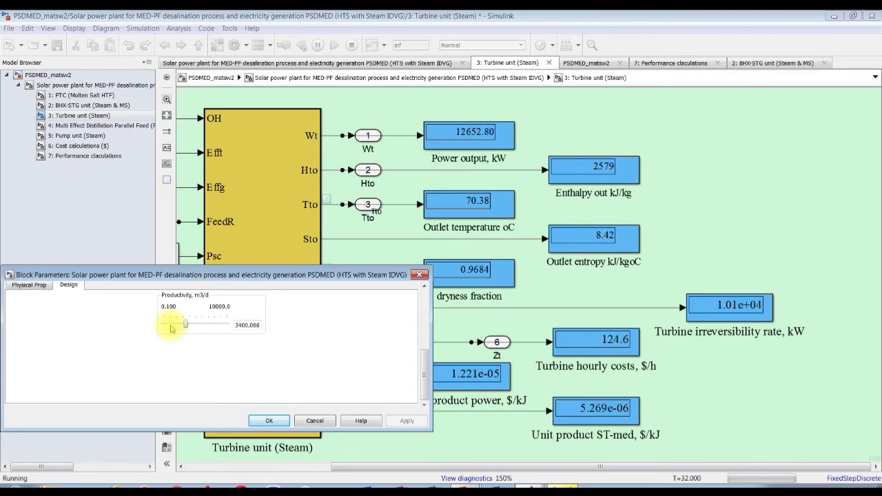
pyautogui.press('Right')
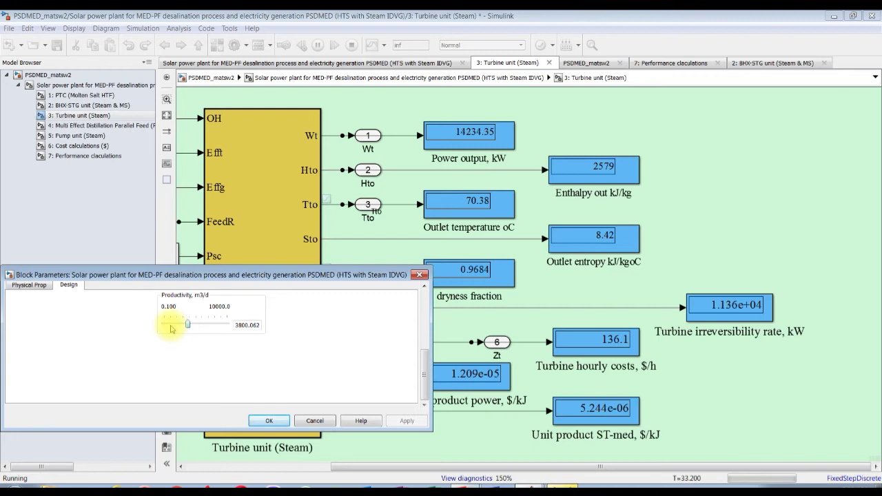
pyautogui.press('Right')
pyautogui.press('Right')
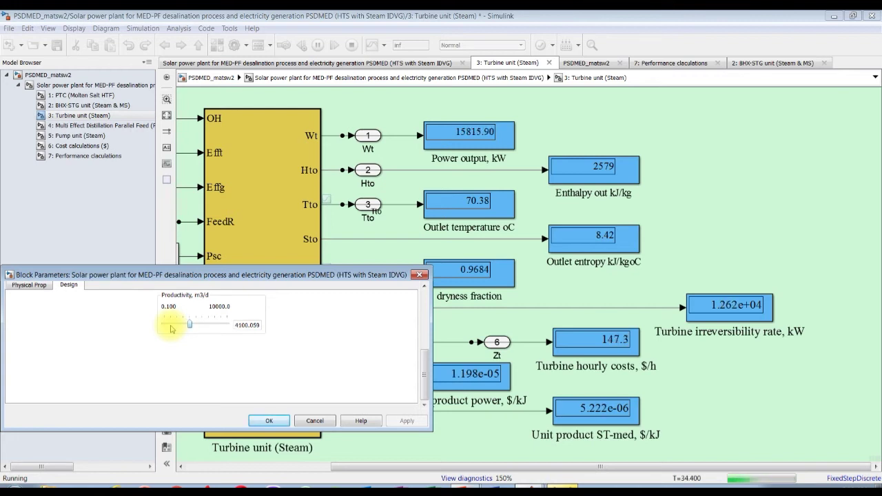
pyautogui.press('Right')
pyautogui.press('Right')
pyautogui.press('Right')
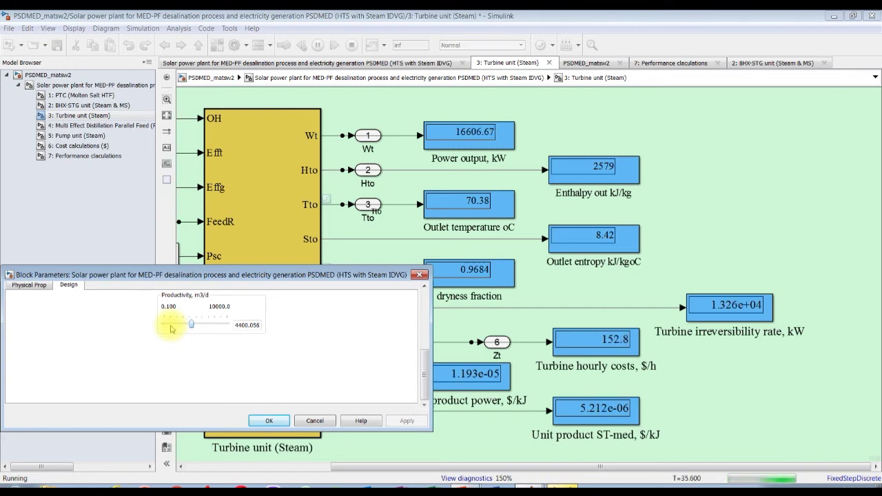
pyautogui.press('Right')
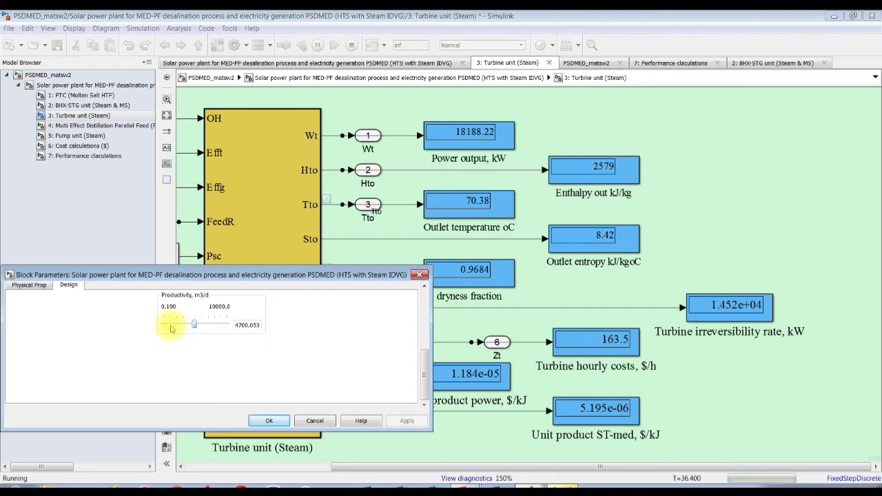
pyautogui.press('Right')
pyautogui.press('Right')
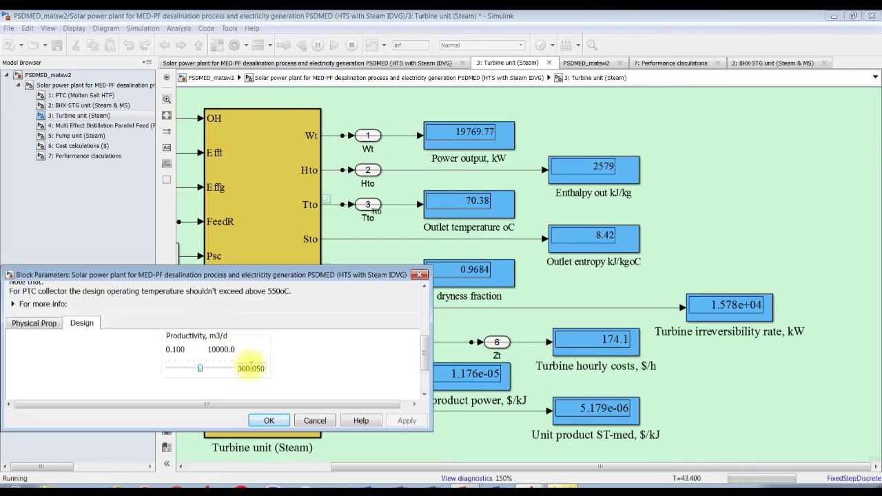
pyautogui.click(270, 420)
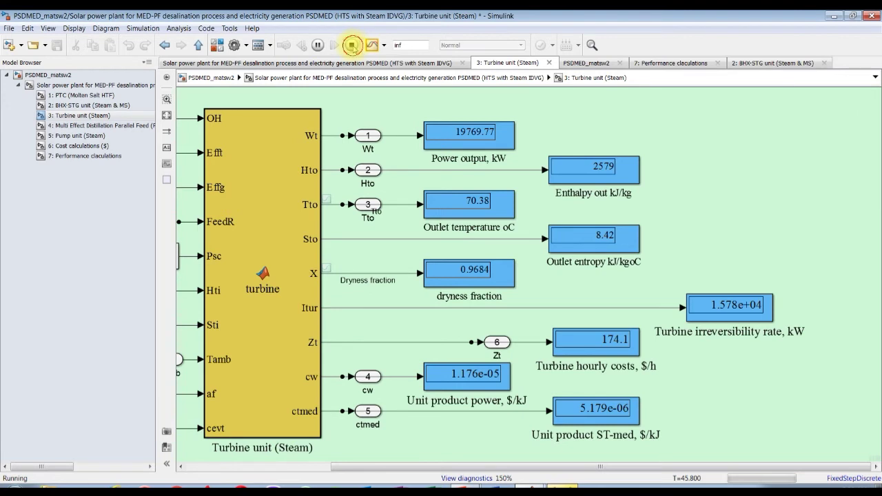
# - Stop the simulation and open the Simulation Data Inspector in a maximized window
pyautogui.click(353, 45)
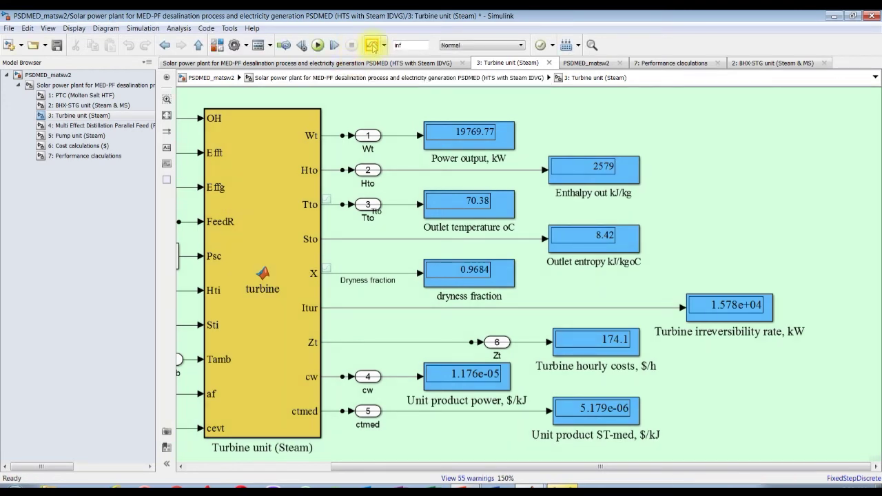
pyautogui.click(372, 47)
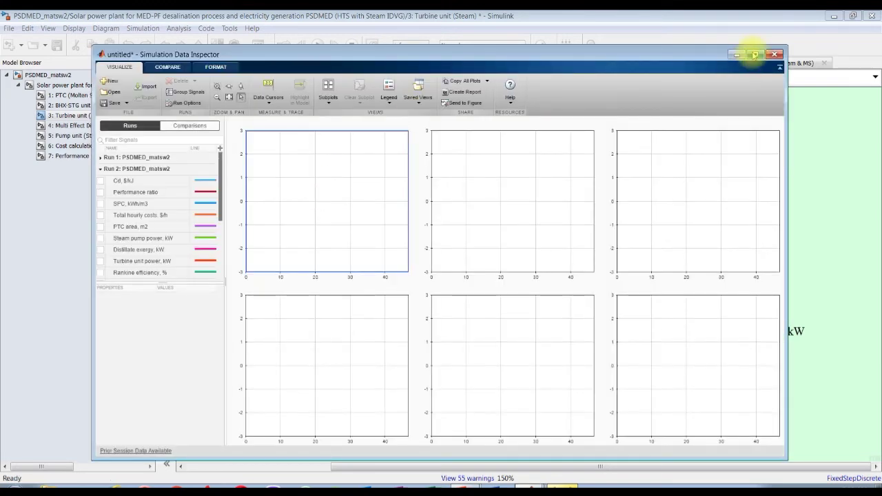
pyautogui.click(755, 54)
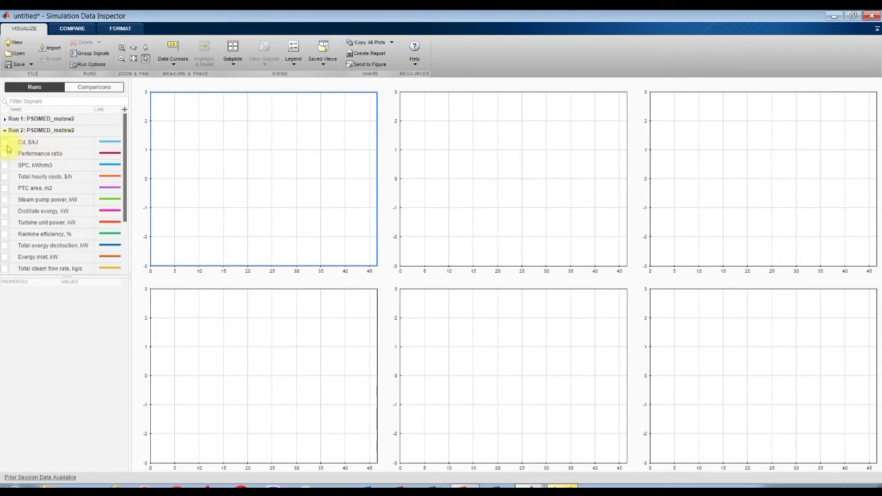
# - Lengthen the signal list and preview Run 2's Cd, Performance ratio and SPC signals one at a time in the first subplot
pyautogui.click(5, 143)
pyautogui.click(5, 143)
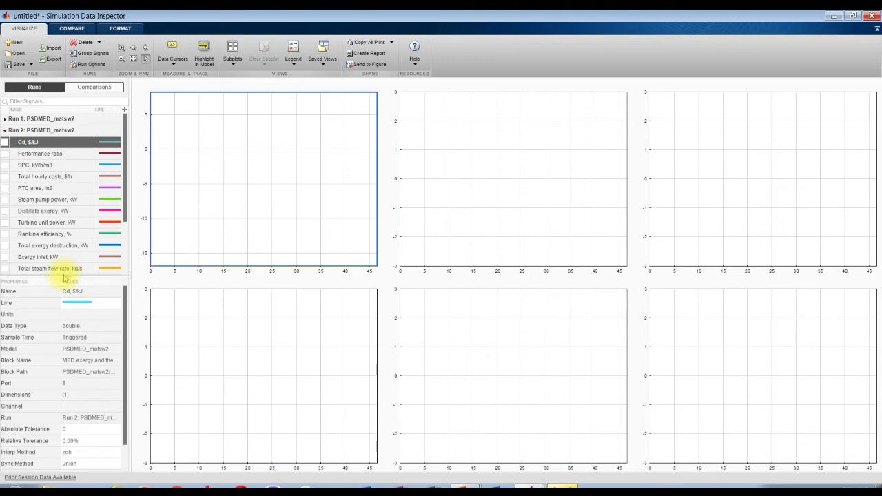
pyautogui.moveTo(61, 275); pyautogui.dragTo(58, 402)
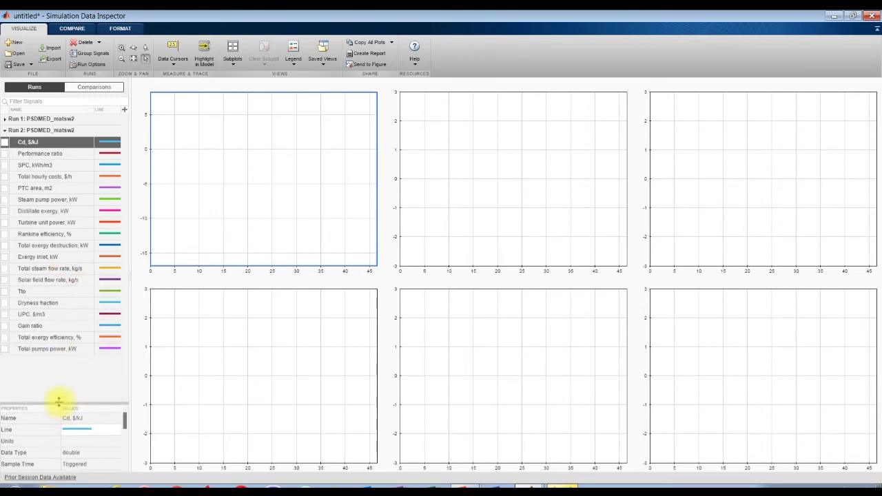
pyautogui.click(5, 154)
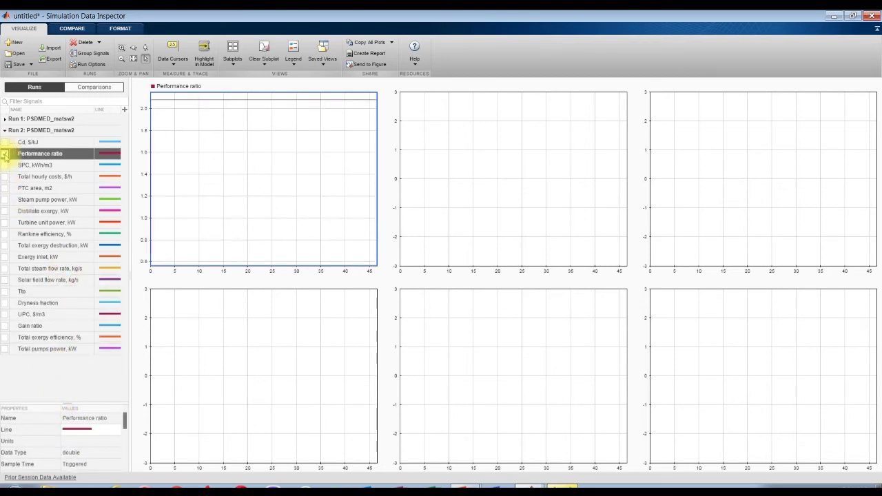
pyautogui.click(4, 155)
pyautogui.click(5, 167)
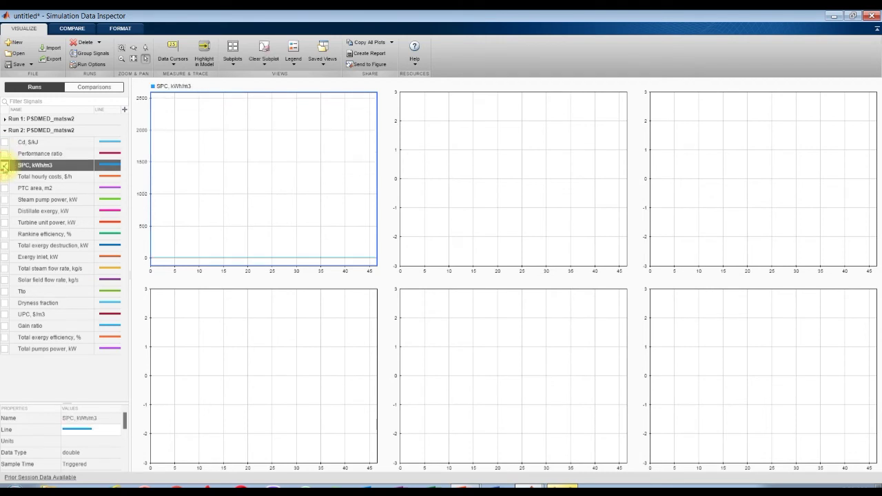
pyautogui.click(5, 166)
# - Plot Run 2's Total hourly costs, PTC area and Steam pump power signals separately in the three upper subplots
pyautogui.click(5, 177)
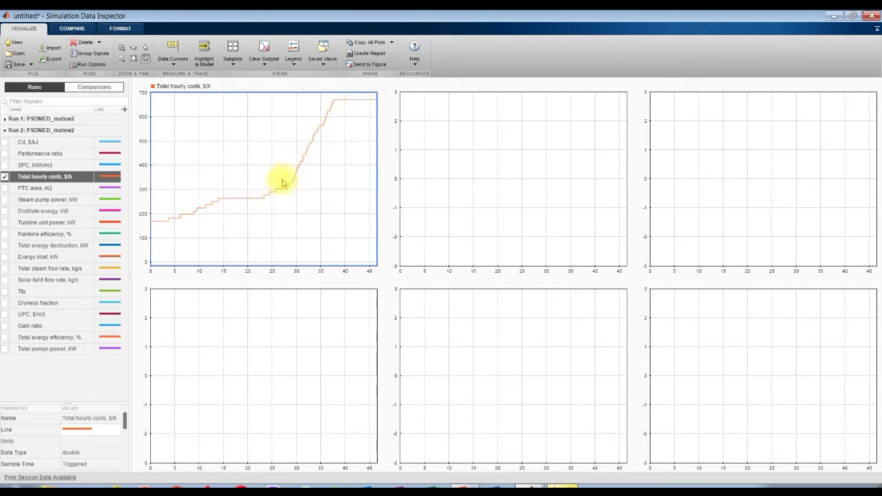
pyautogui.click(477, 146)
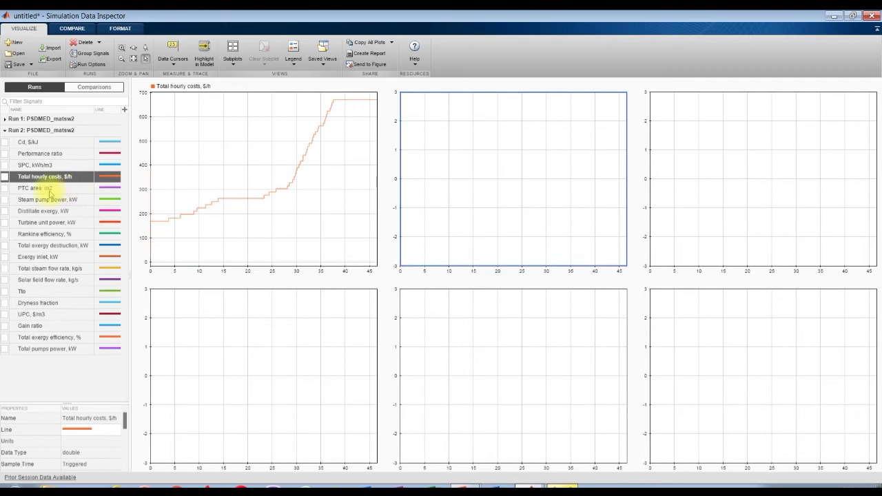
pyautogui.click(4, 188)
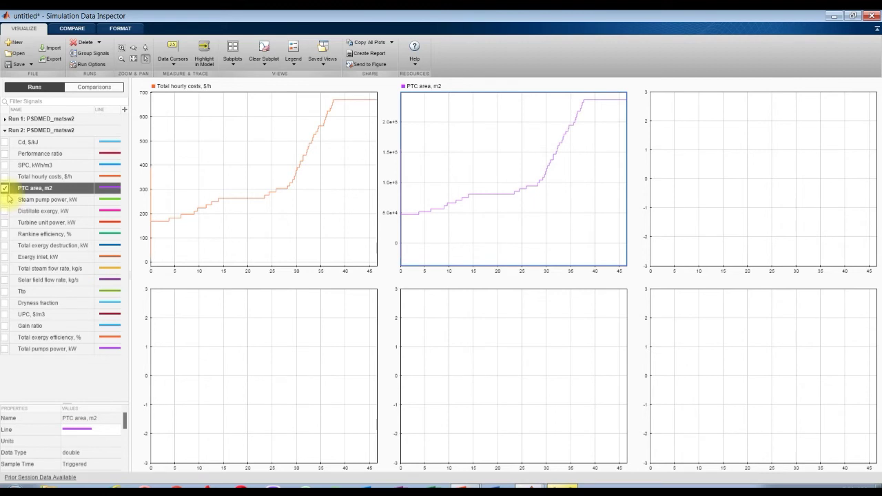
pyautogui.click(699, 135)
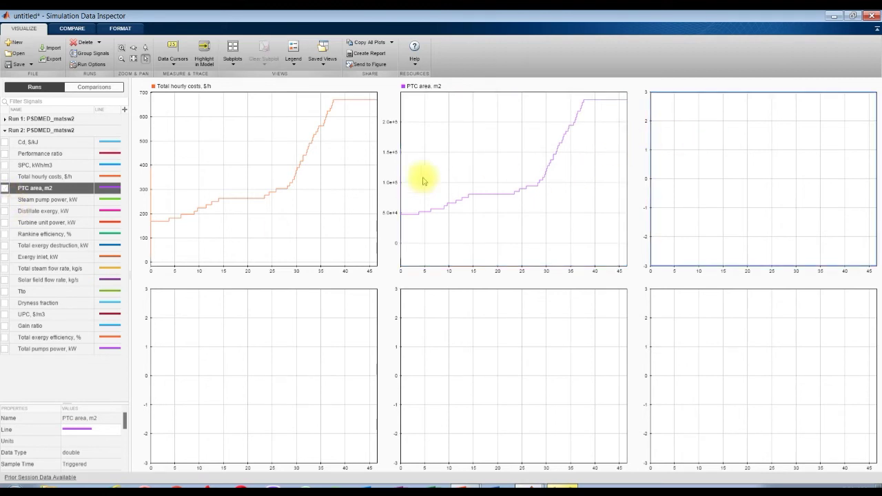
pyautogui.click(5, 199)
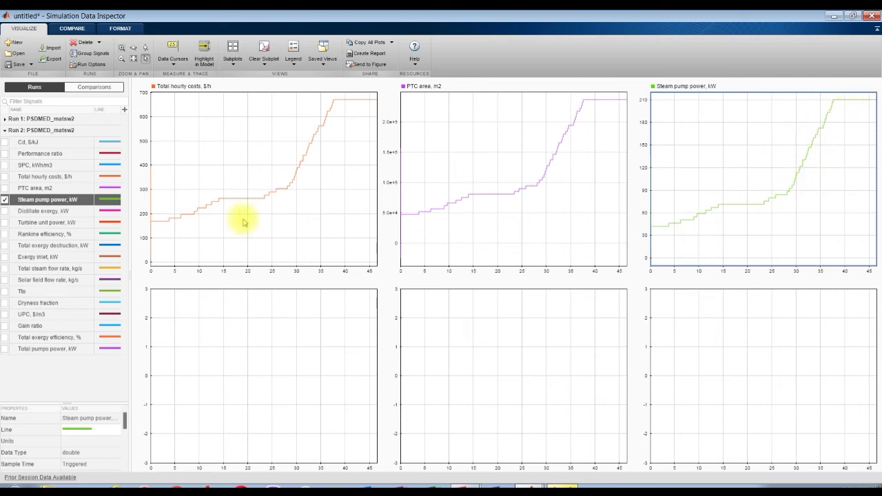
# - Preview Run 2's Solar field flow rate and UPC signals one at a time in the first subplot of the lower row
pyautogui.click(247, 335)
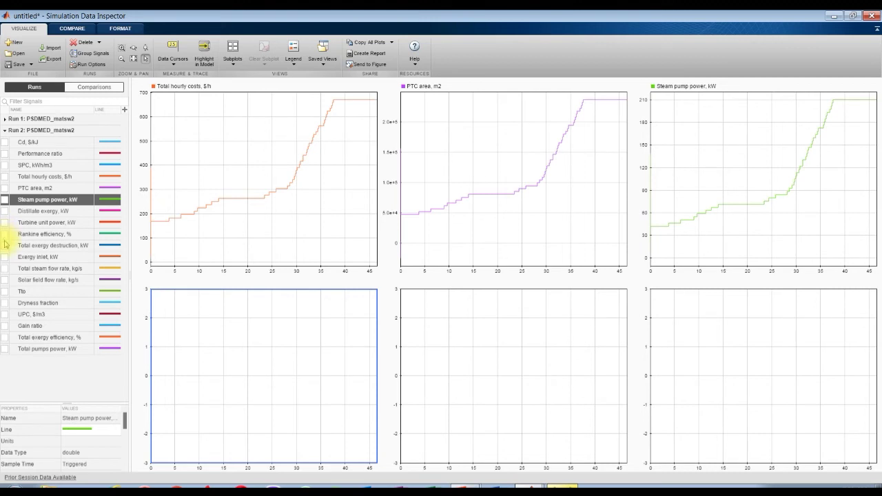
pyautogui.click(6, 281)
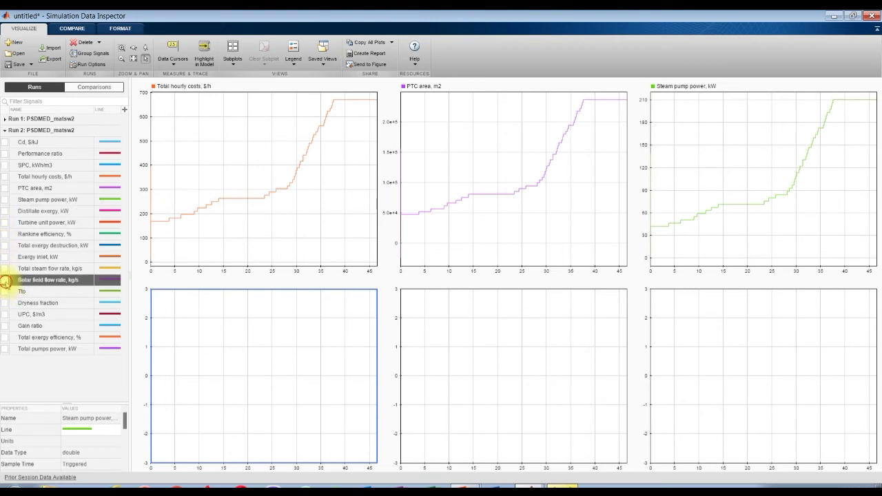
pyautogui.click(5, 280)
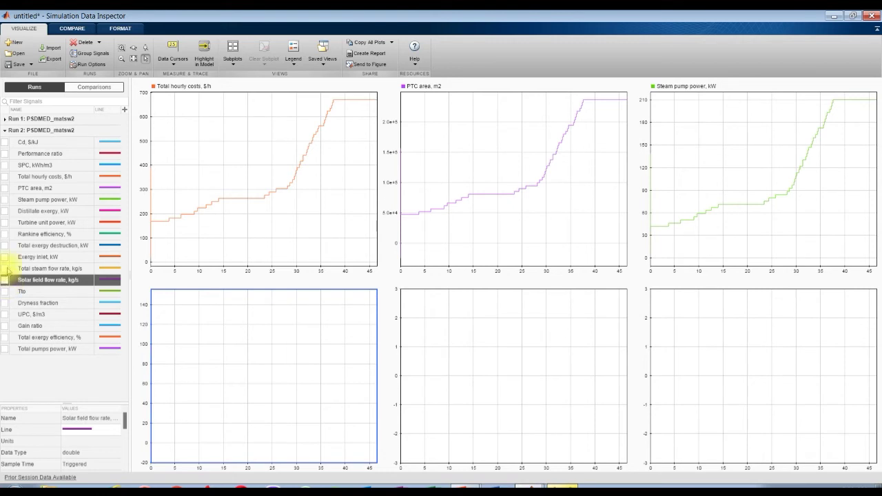
pyautogui.click(483, 142)
pyautogui.click(232, 144)
pyautogui.click(262, 332)
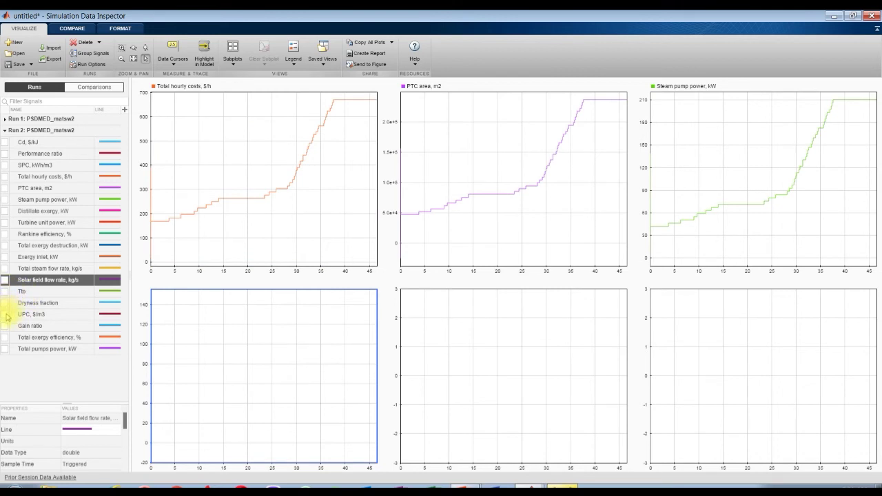
pyautogui.click(6, 314)
pyautogui.click(6, 315)
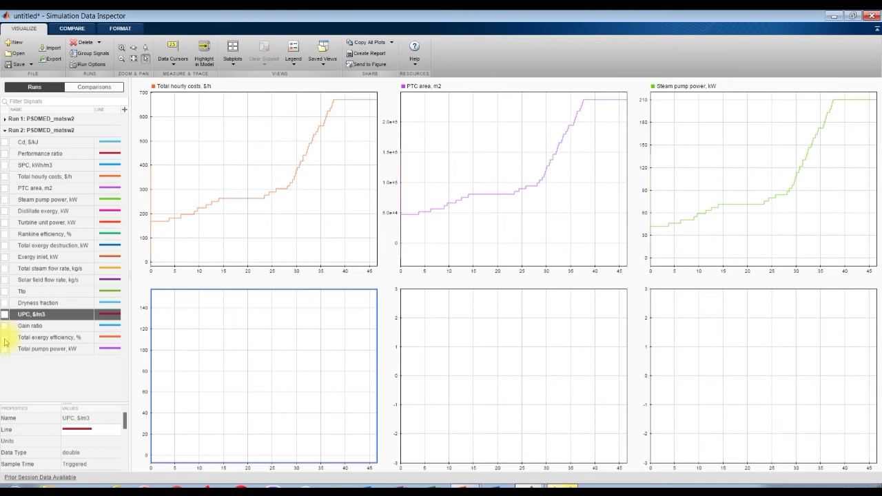
# - Plot Total pumps power and Turbine unit power together in the fourth subplot and close the Simulation Data Inspector
pyautogui.click(5, 349)
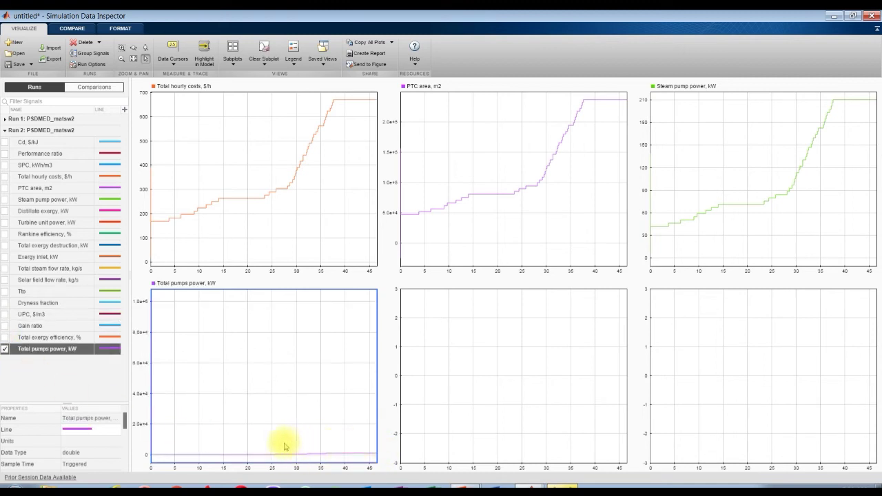
pyautogui.click(5, 222)
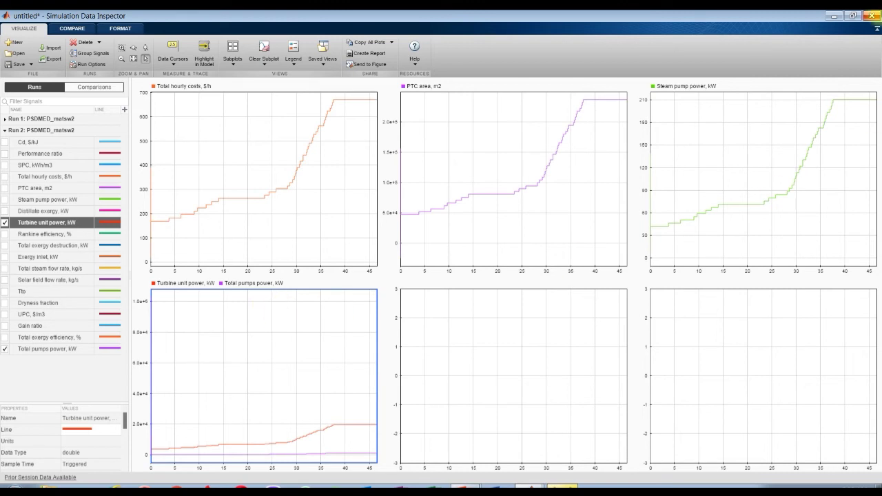
pyautogui.click(870, 15)
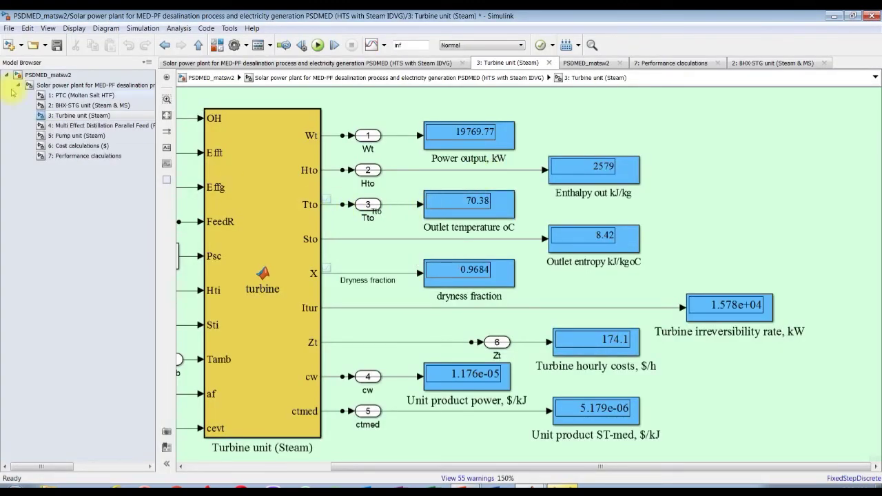
# - Set the solar power plant block's design productivity to 250 m3/d at the top level and save the model with a stop time of 0
pyautogui.click(45, 74)
pyautogui.doubleClick(276, 146)
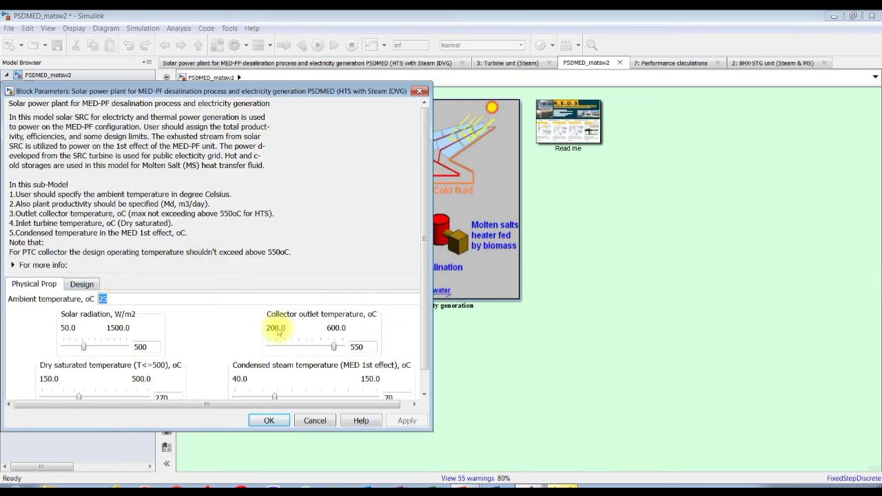
pyautogui.click(86, 286)
pyautogui.doubleClick(256, 331)
pyautogui.write('250')
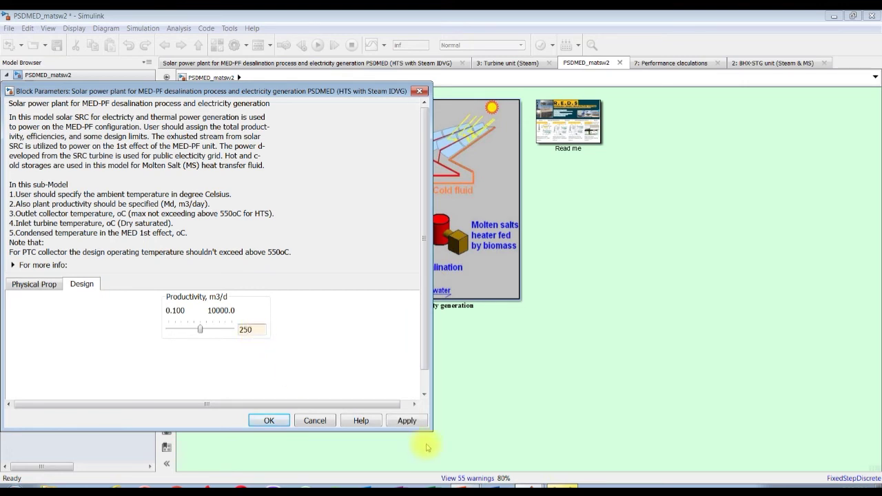
pyautogui.click(404, 419)
pyautogui.click(266, 424)
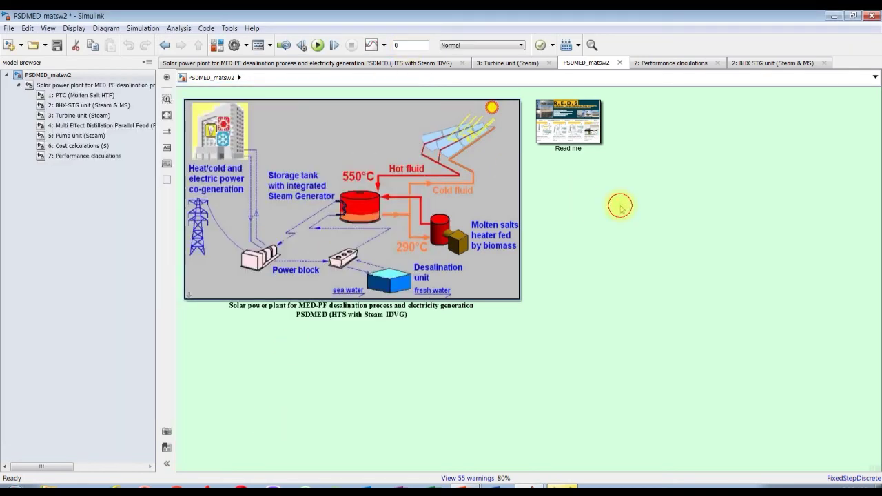
pyautogui.click(57, 45)
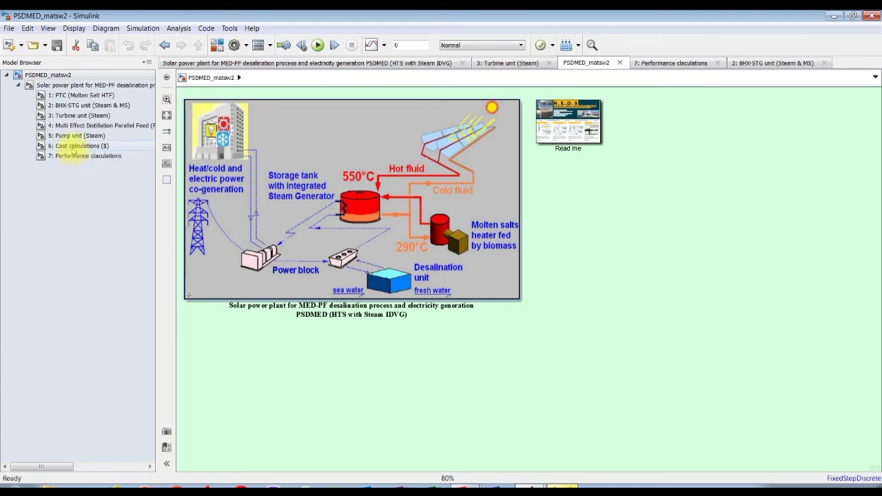
# - Run the simulation with the Turbine unit (Steam) subsystem open to update its output displays
pyautogui.click(69, 116)
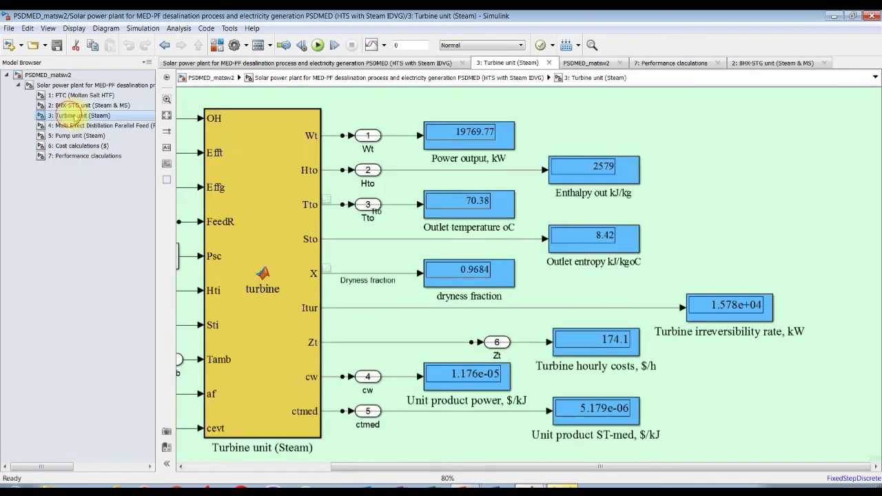
pyautogui.click(318, 44)
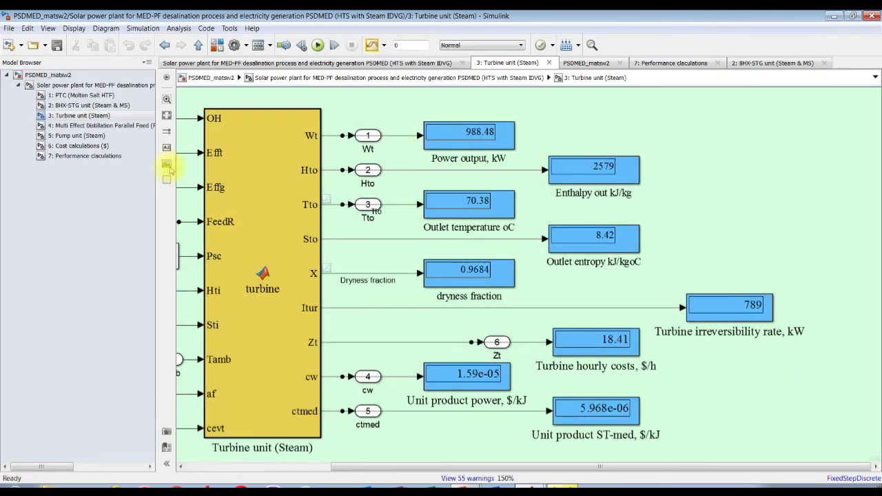
# - Examine the Steam temperature and Condensed steam temperature displays in the Multi Effect Distillation Parallel Feed subsystem
pyautogui.click(96, 126)
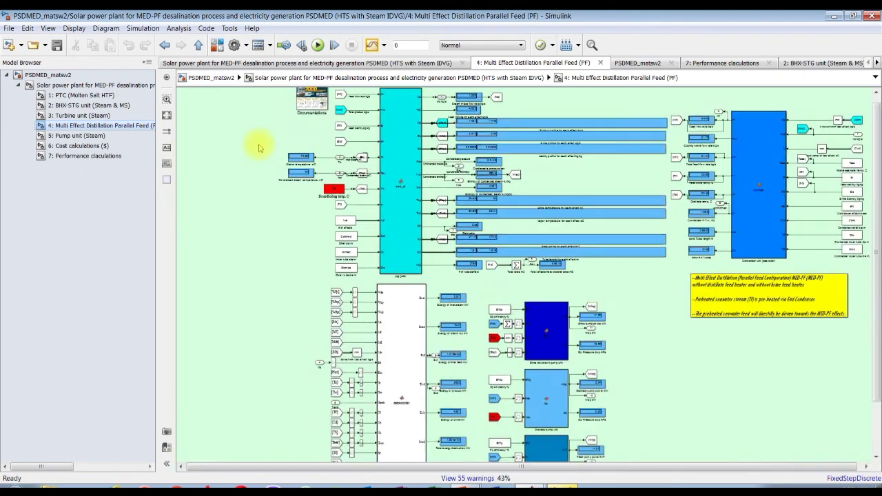
pyautogui.scroll(7, 260, 148)
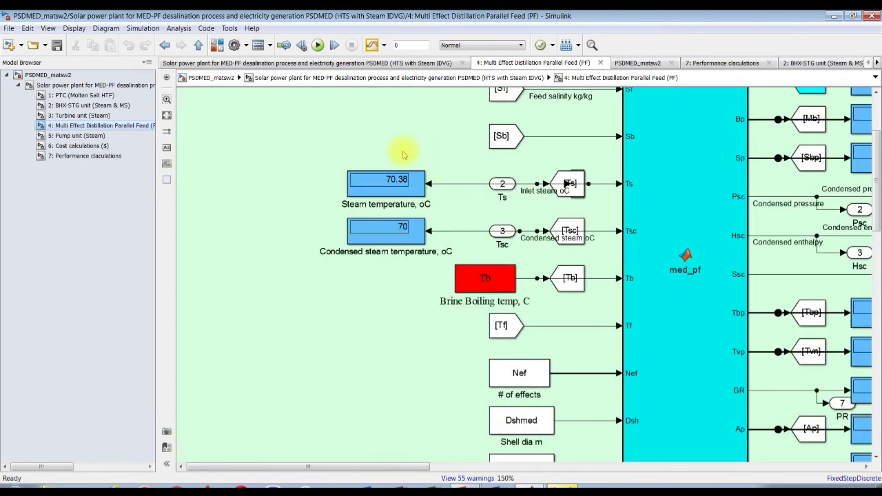
pyautogui.scroll(1, 365, 158)
pyautogui.click(378, 185)
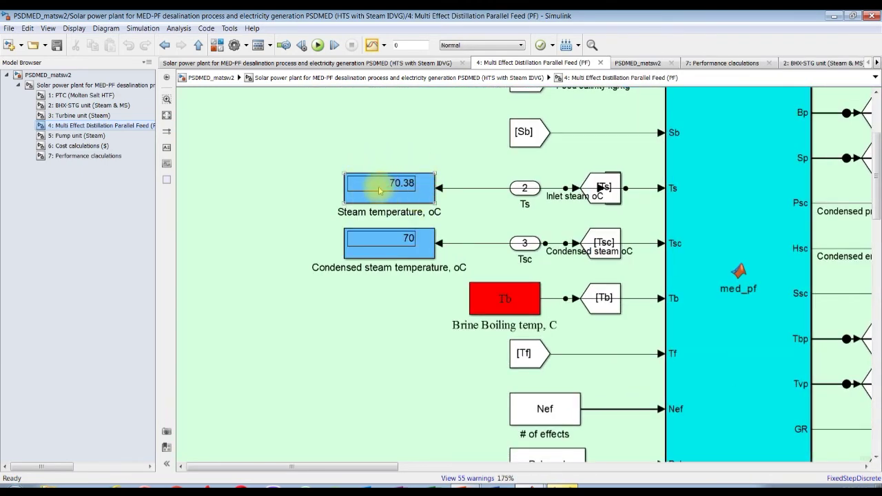
pyautogui.click(395, 233)
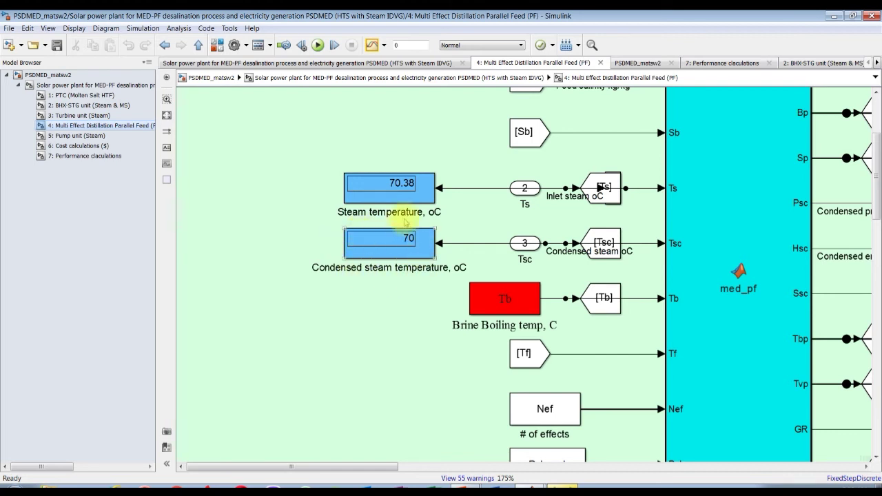
pyautogui.click(393, 184)
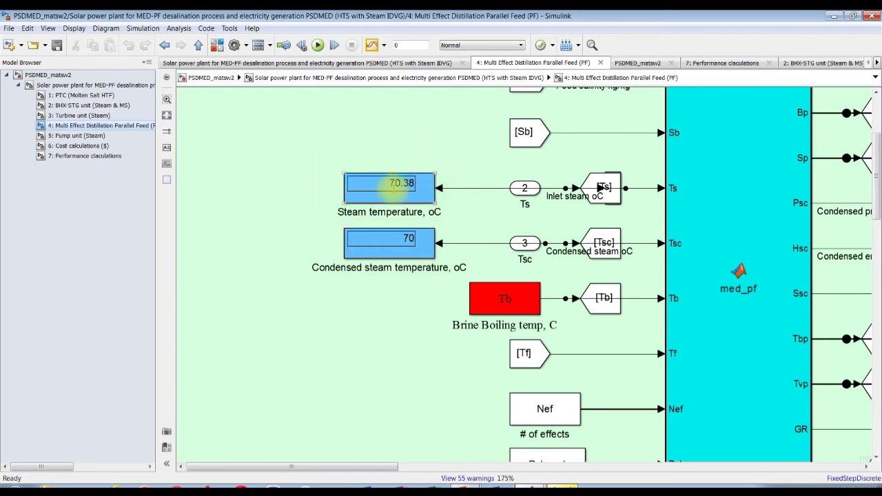
pyautogui.click(167, 118)
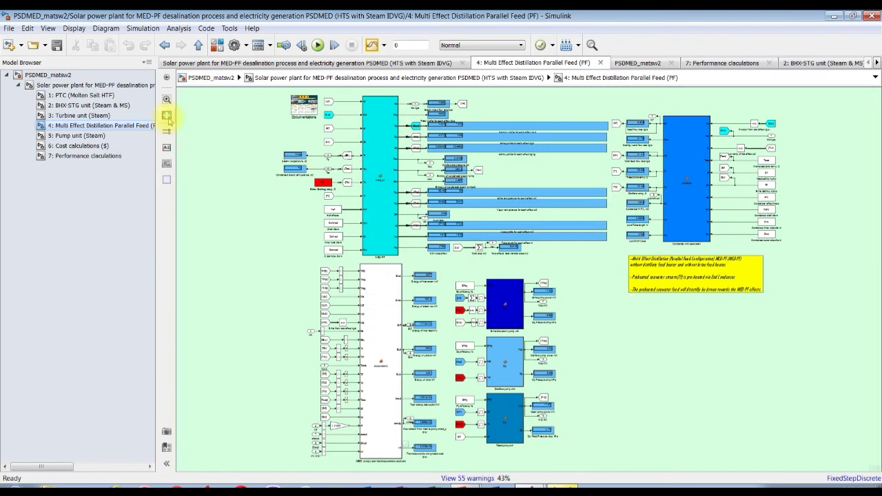